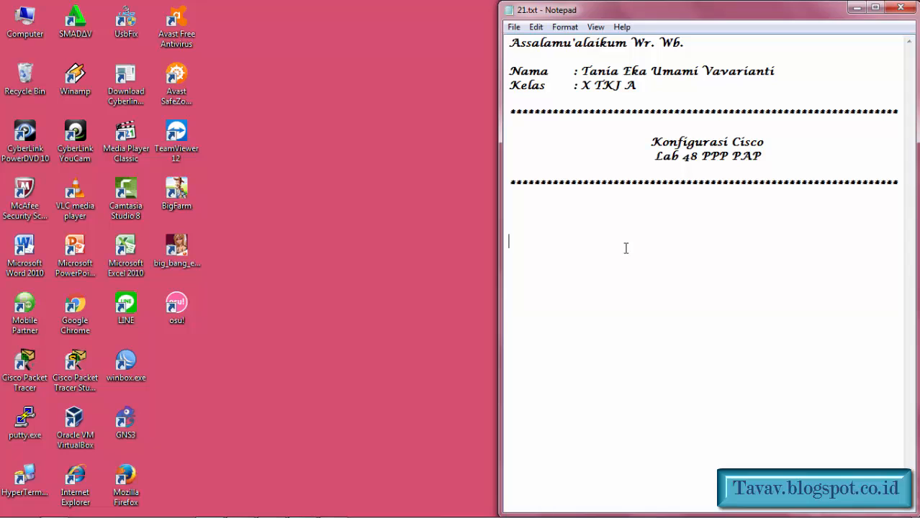
Write "Authentication PP terbagi menjadi 2 jenis, yaitu :" below the title block, followed by the list "1. PAP" and "2. CHAP"
left_click(595, 198)
type("Authentic")
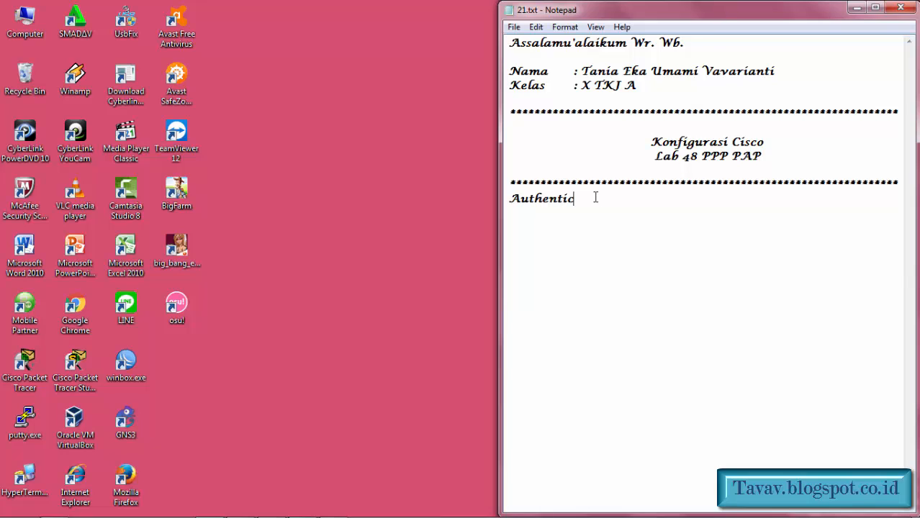
type("ation PP terbag")
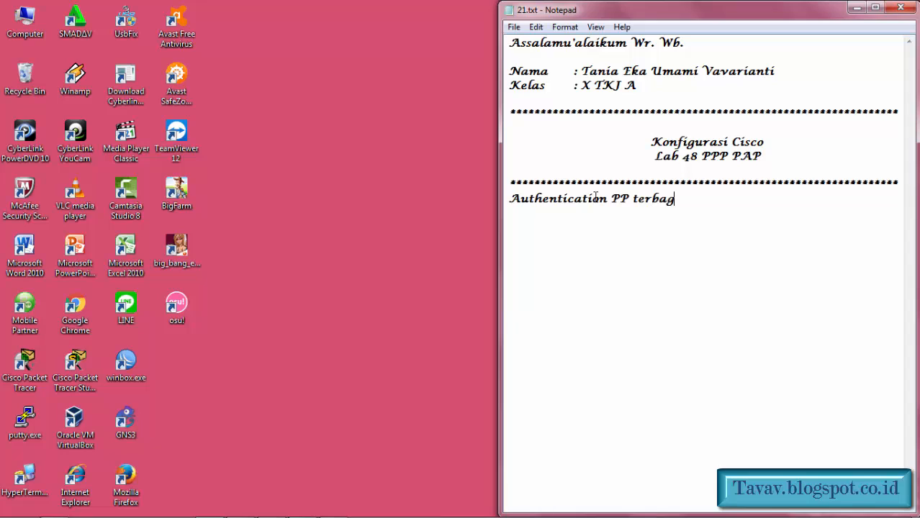
type("i menjadi ")
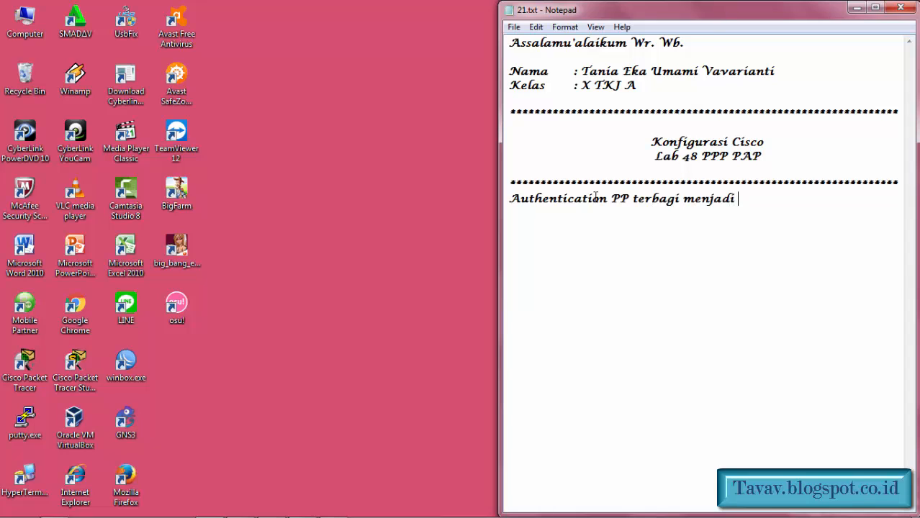
type("2 jenis, yaitu :")
key("Return")
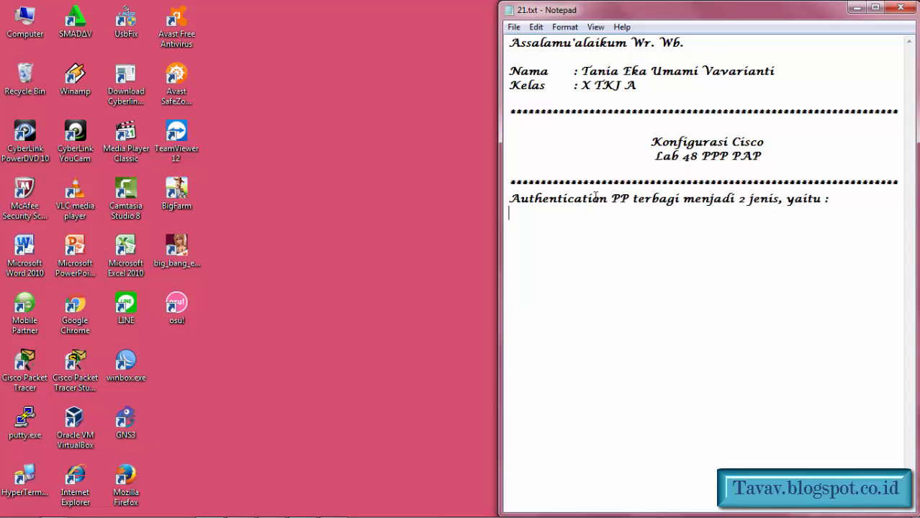
type("1. PAP")
key("Return")
type("2. CHAP")
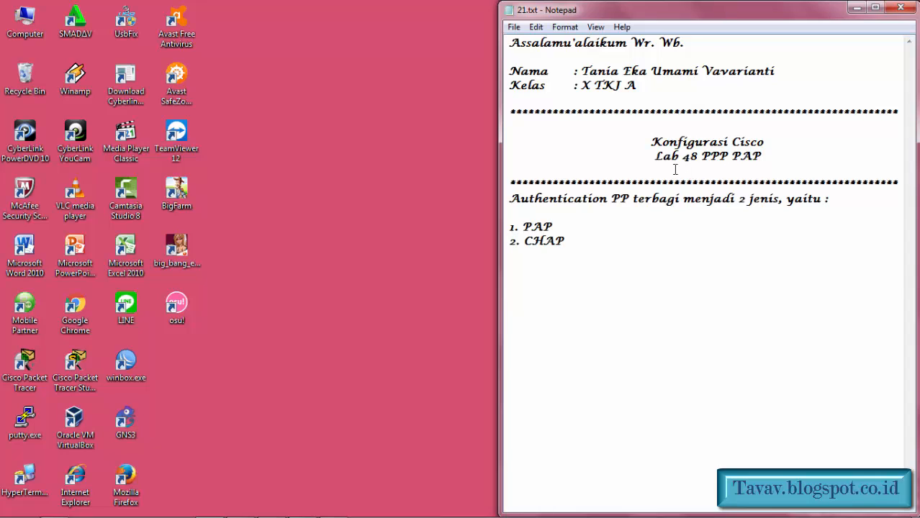
Highlight the word "PAP" in the title line "Lab 48 PPP PAP"
left_click_drag(655, 156, 764, 162)
left_click(764, 160)
key("Left")
key("Left")
key("Left")
key("shift+Right")
key("shift+Right")
key("shift+Right")
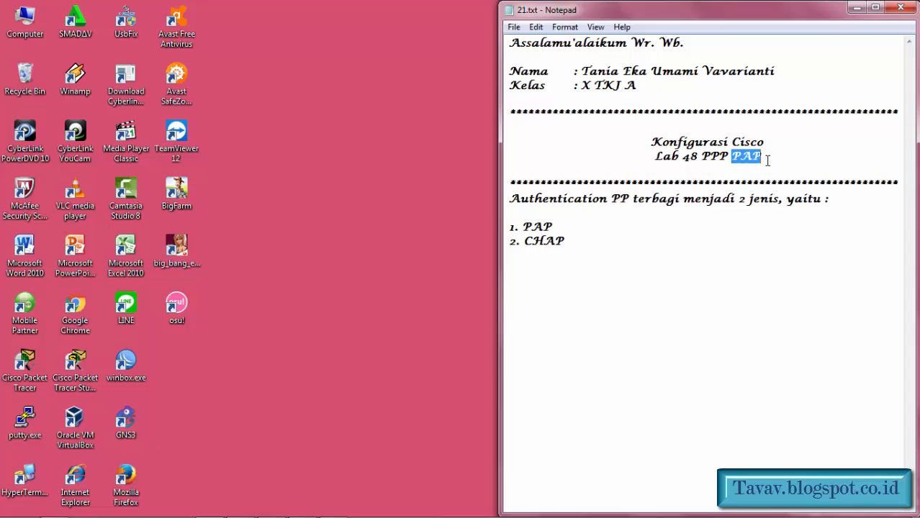
Below the numbered list, write the sentence "PAP merupakan kependekan dari Password Authentication Protocol."
left_click(584, 243)
key("Return")
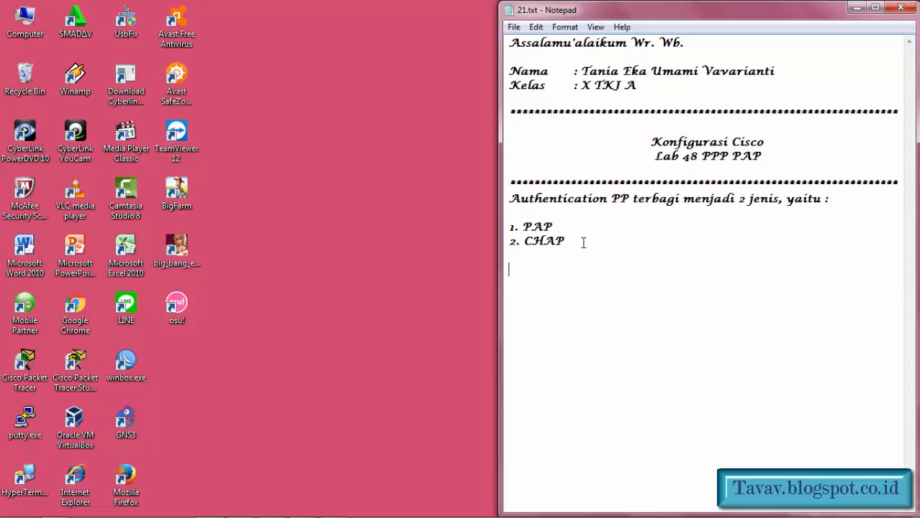
type("PAP merupakan k")
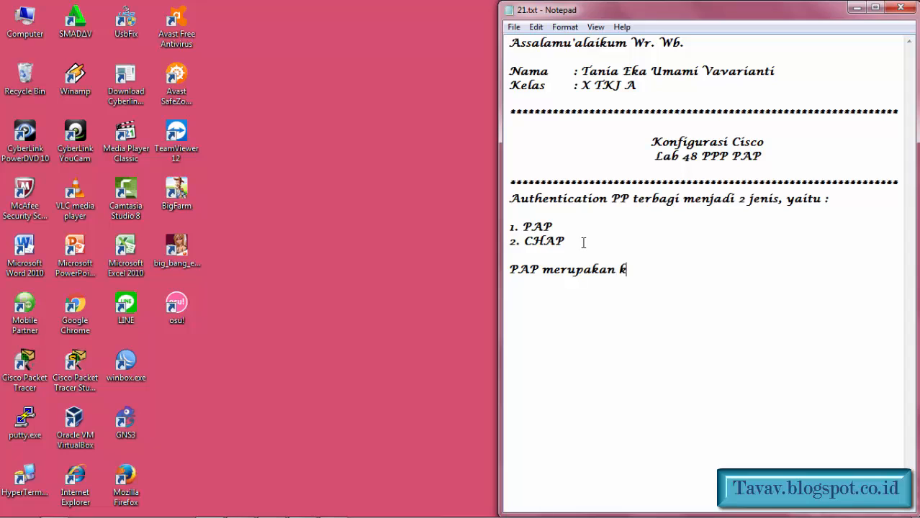
type("ependekan da")
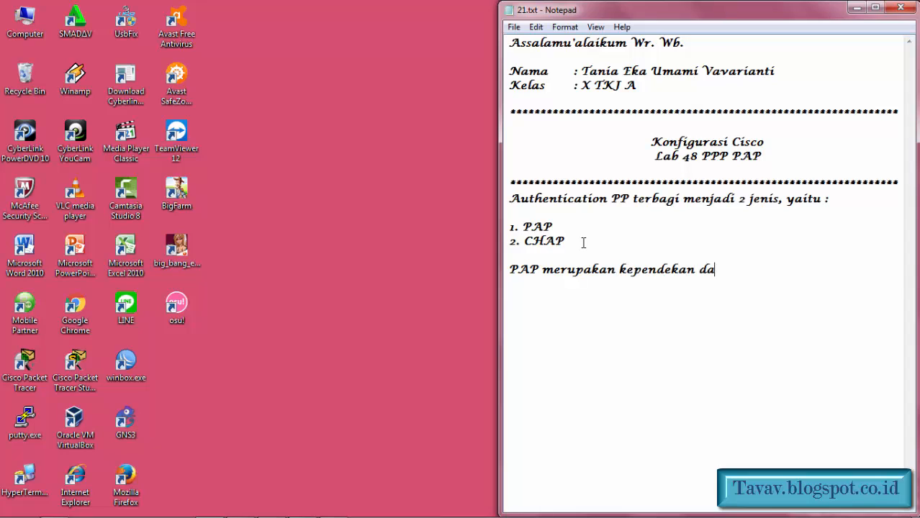
type("ri Password")
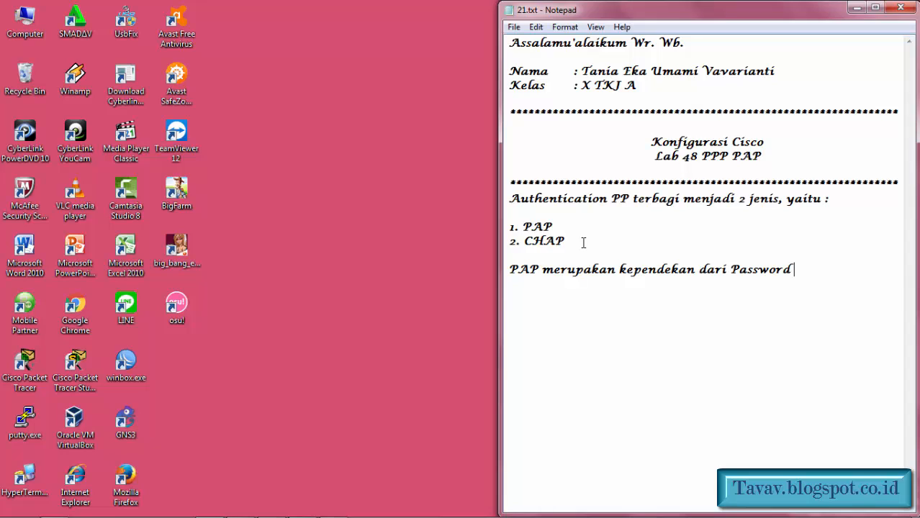
type(" Authentic")
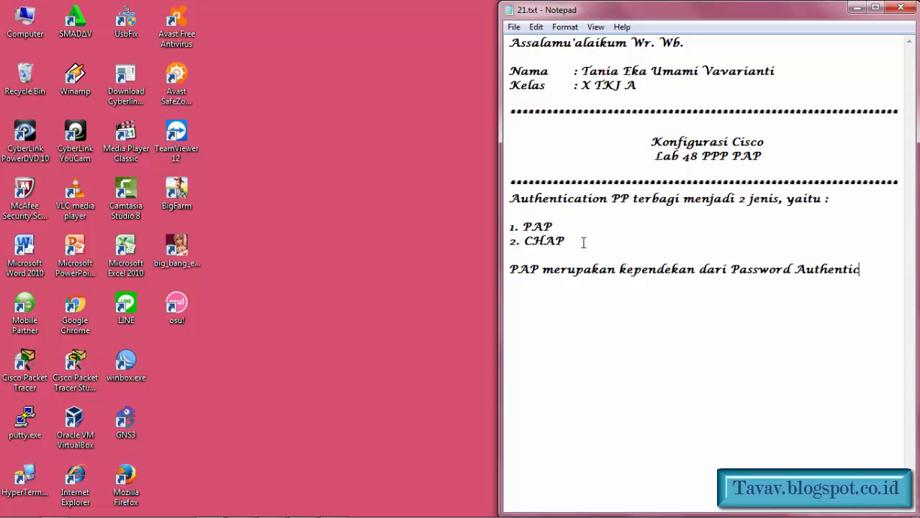
type("ation Pr")
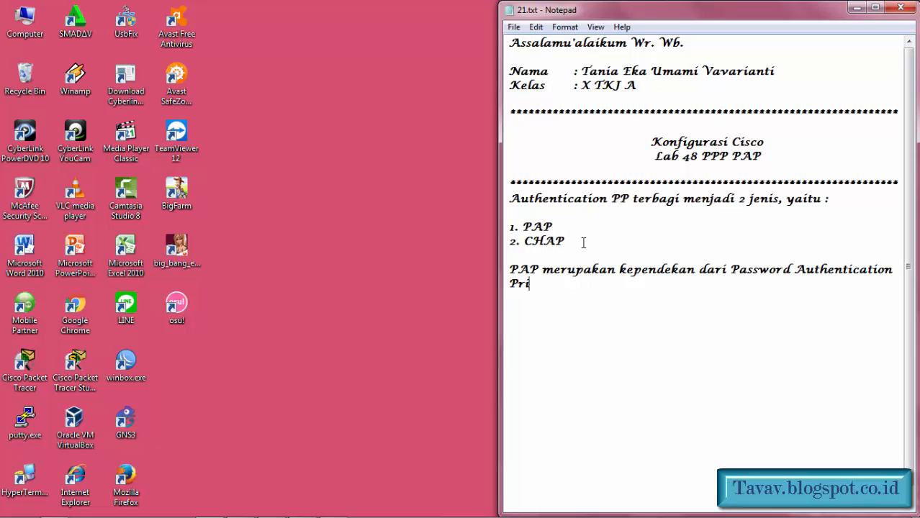
type("otocol. PA")
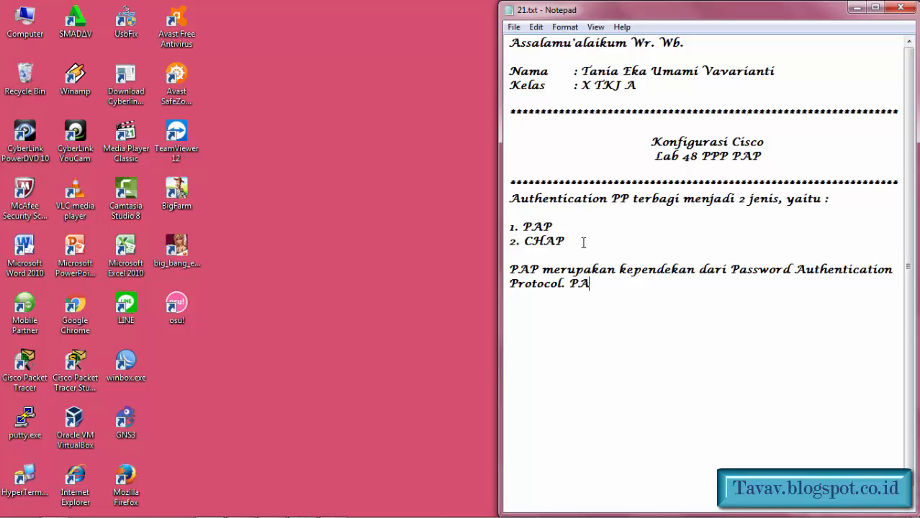
Continue the paragraph with the sentence "PAP akan menggunakan password untuk memvalidasi user yang ingin terkoneksi."
type("P akan mengguna")
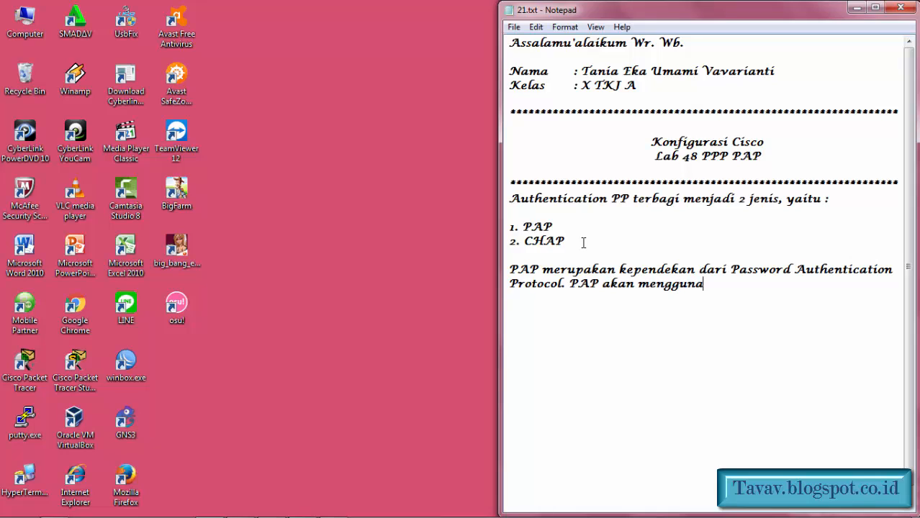
type("kan passwor")
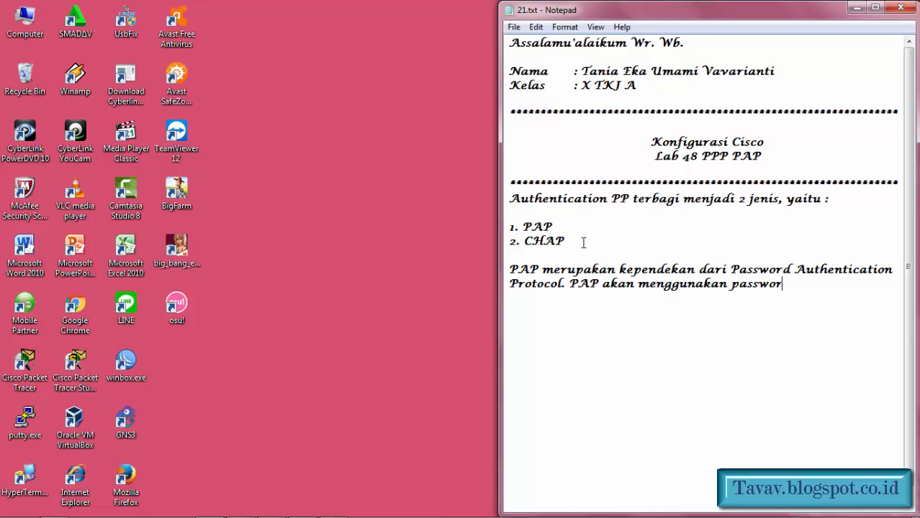
type("d untuk mem")
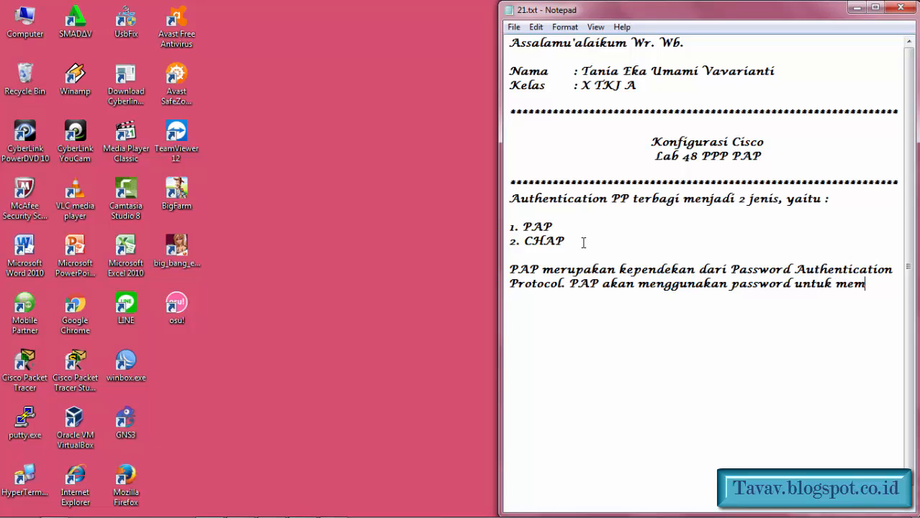
type("validas")
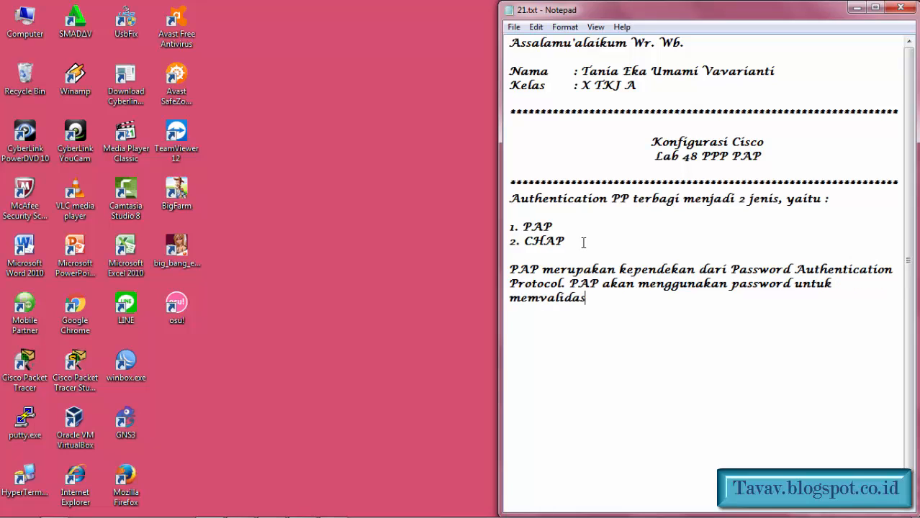
type("i user yang")
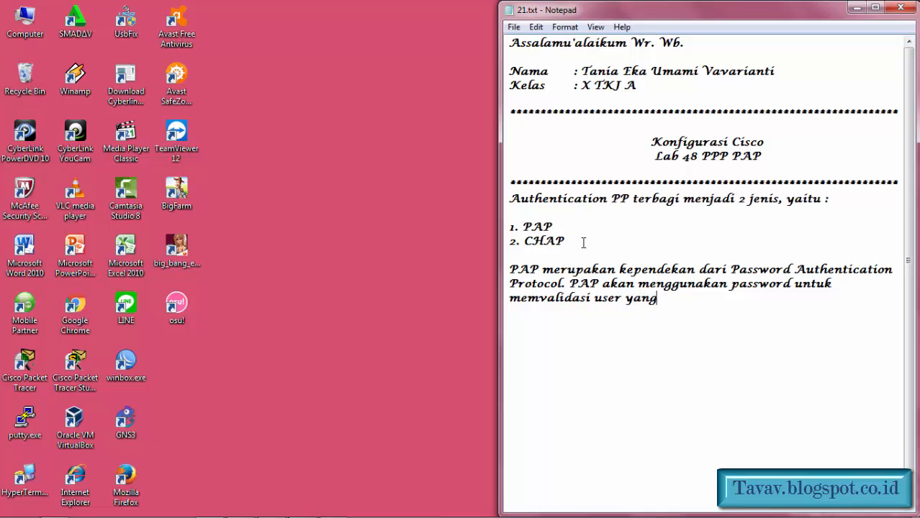
type(" ingin terkoneksi")
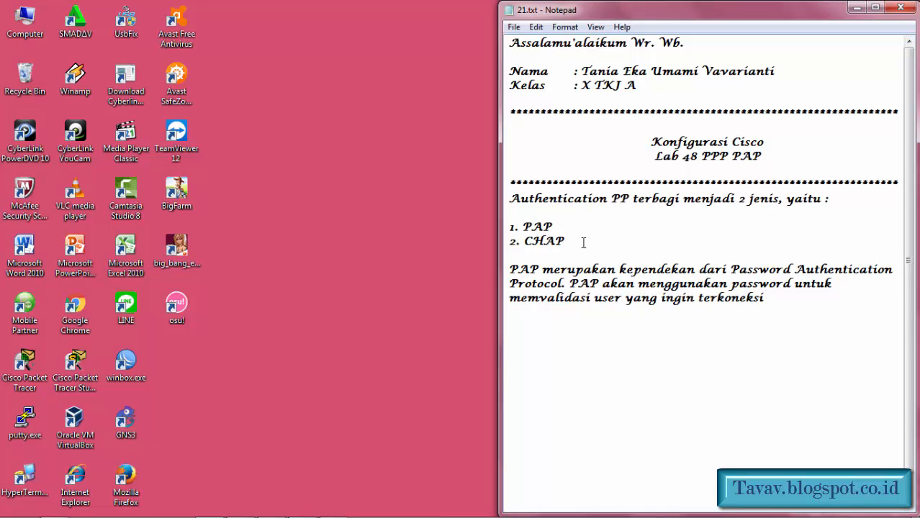
type(".")
Add a new line to the notes reading "PAP memiliki kelemahan yaitu password tidak terenkripsi"
key("Return")
type("PAP memiliki k")
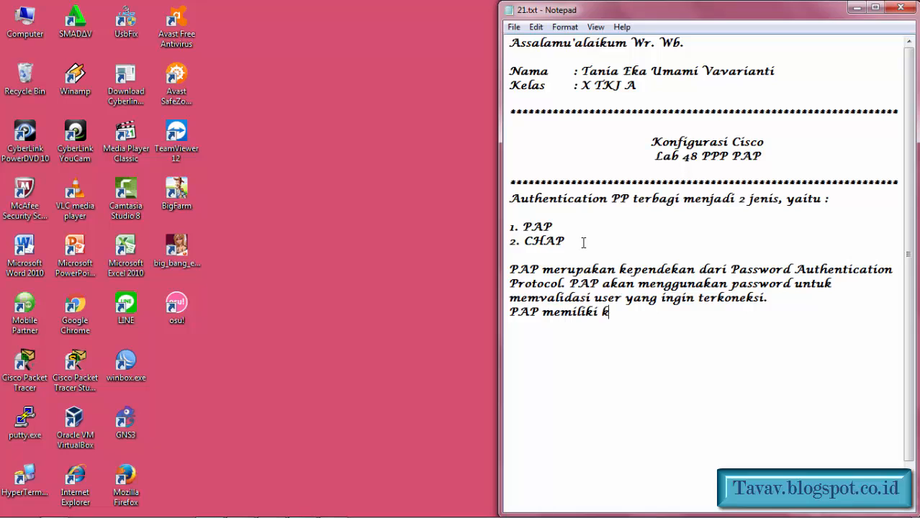
type("elemahan ")
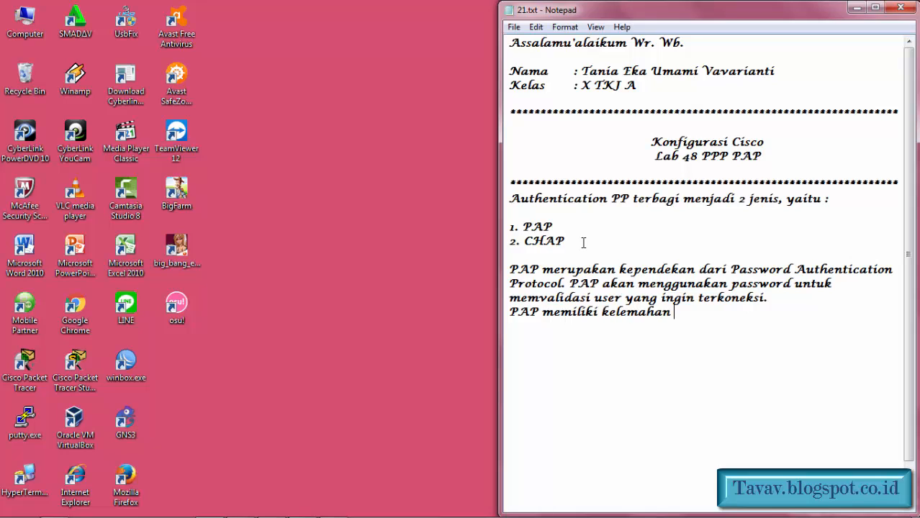
type("yaitu pas")
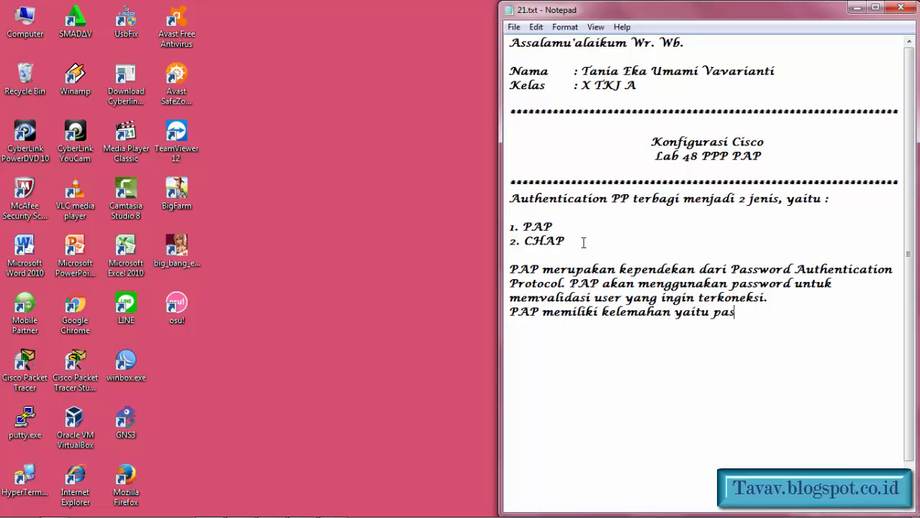
type("sword tidak ters")
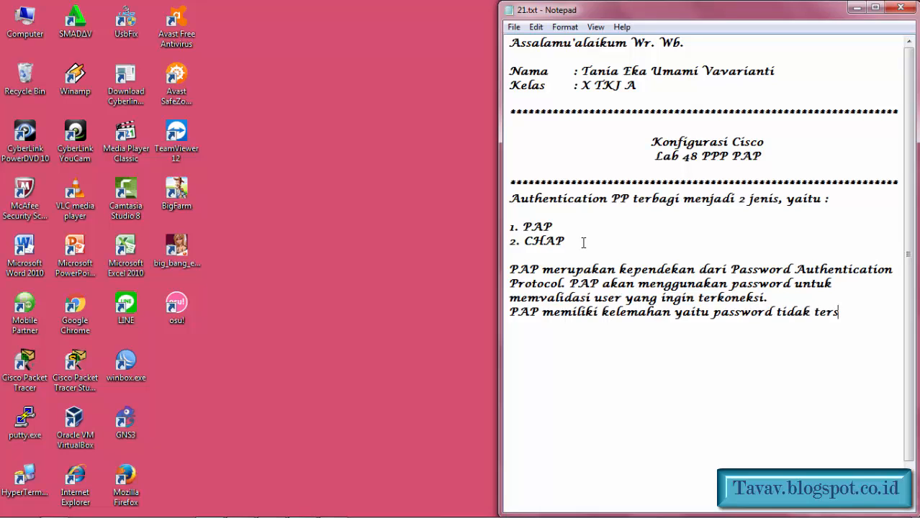
type("e")
key("BackSpace")
key("BackSpace")
type("enkripsi")
Switch to Cisco Packet Tracer and change the network from Simulation to Realtime mode
mouse_move(389, 509)
left_click(242, 508)
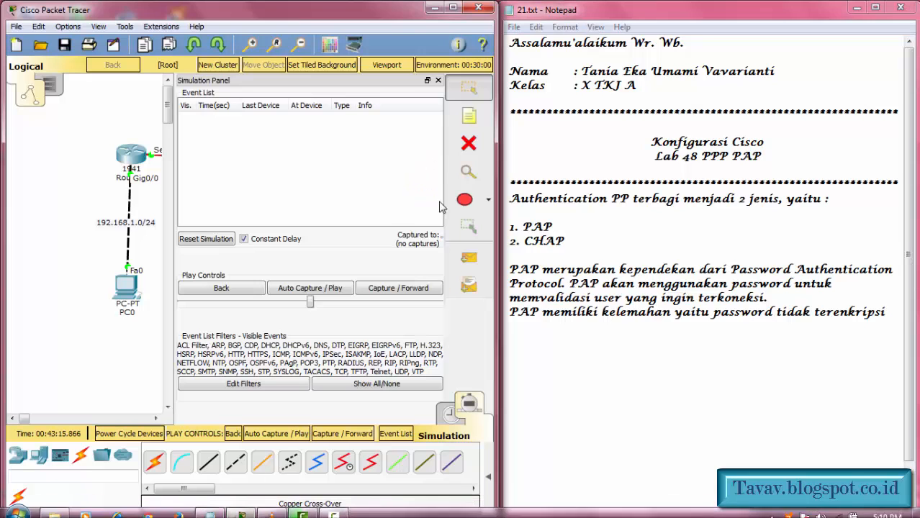
left_click(448, 412)
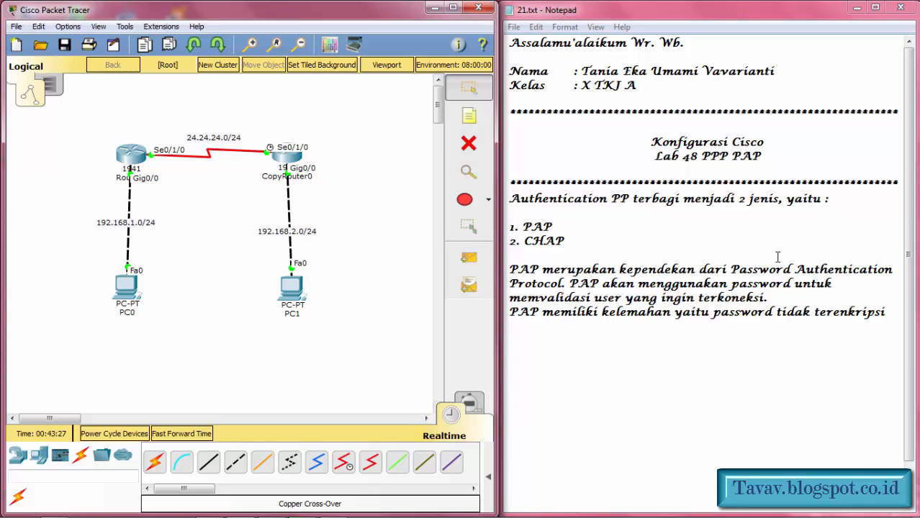
Back in the Notepad notes, add a full-width divider line of asterisks below the PAP paragraph
left_click(894, 312)
key("Return")
key("Return")
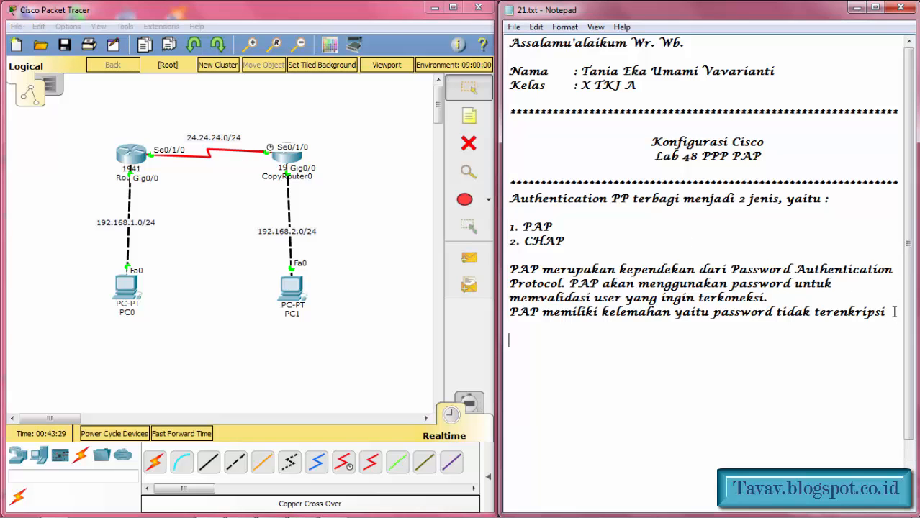
type("*****************************************************")
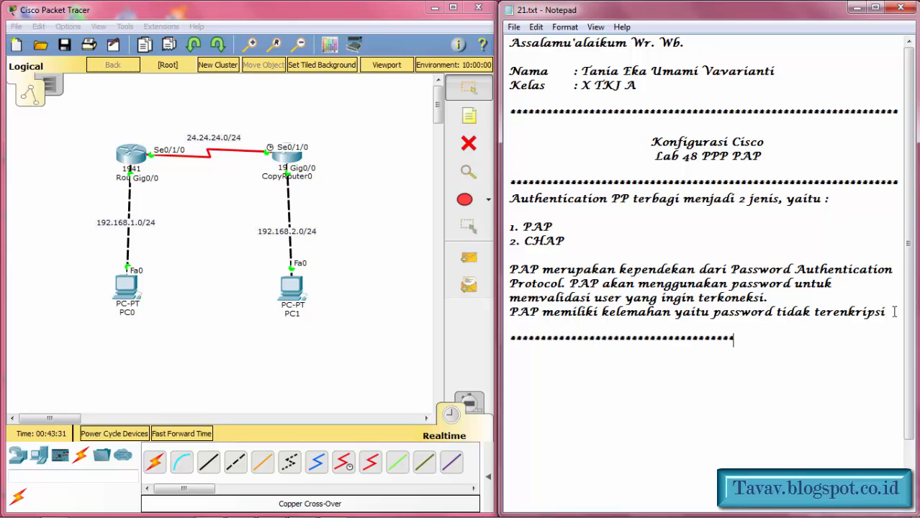
type("*******")
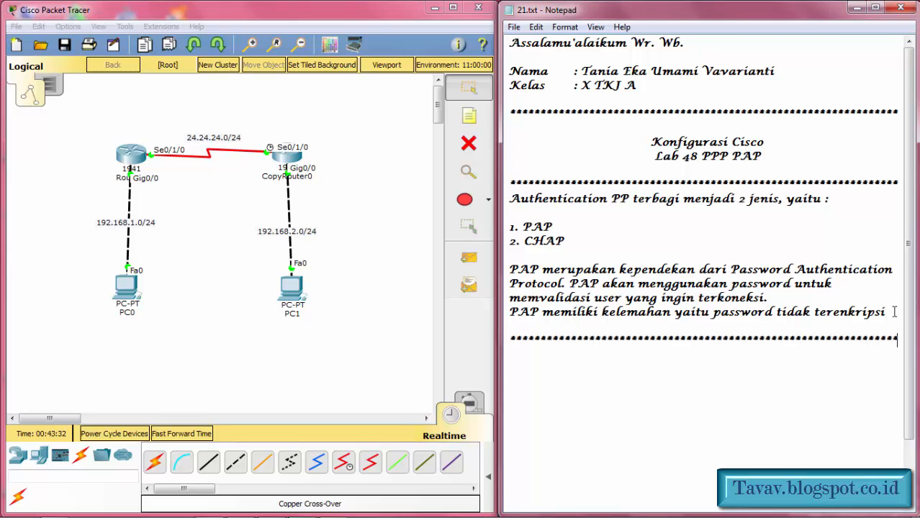
Start the numbered instructions below the divider with "1. Kita akan membuat user"
key("Return")
key("Return")
type("1. Kita a")
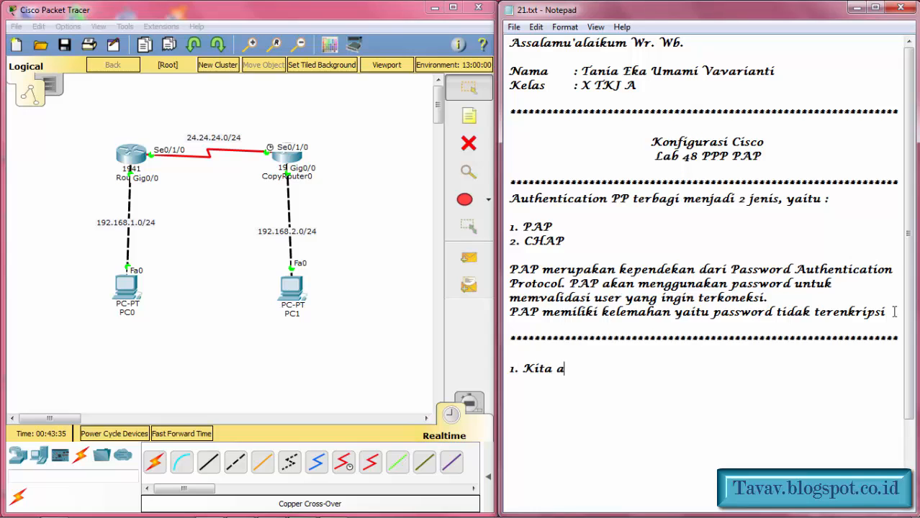
type("kan membuat user")
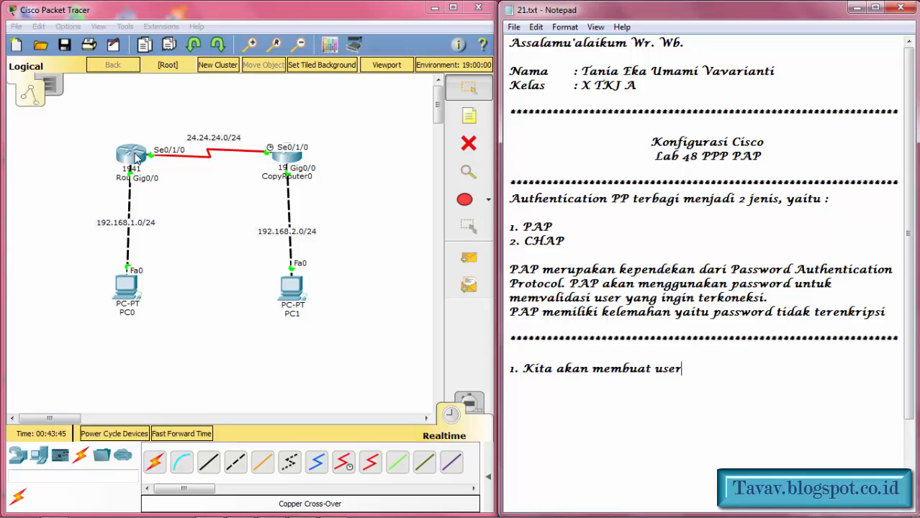
In Packet Tracer, open Router0's command line, enlarge its window and start the console session
left_click(136, 158)
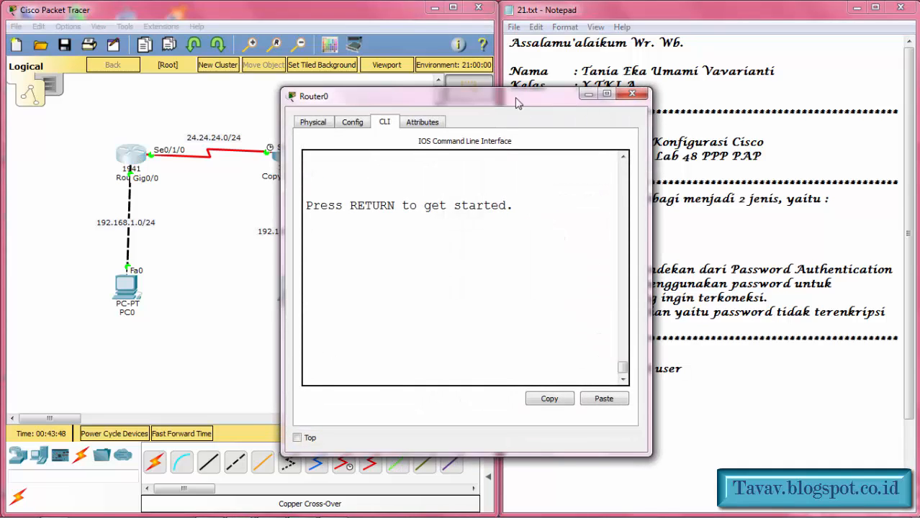
left_click_drag(528, 101, 314, 32)
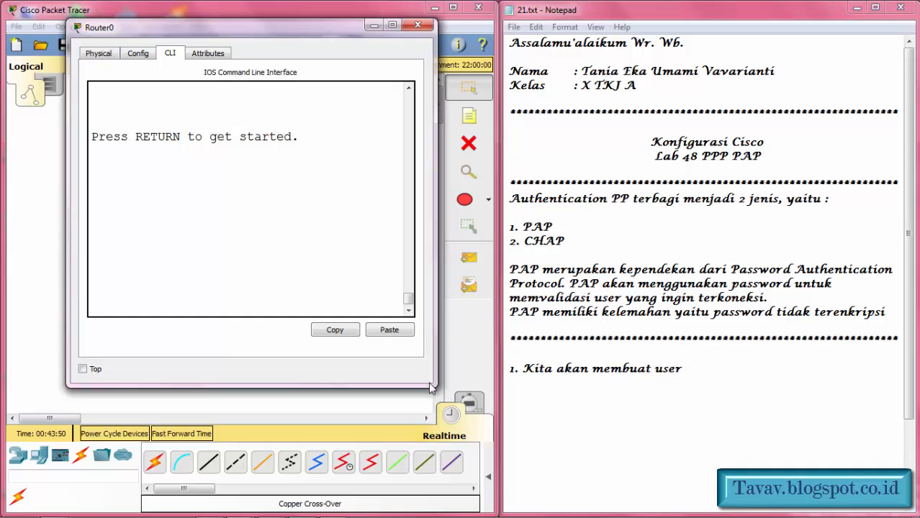
left_click_drag(433, 383, 821, 517)
key("Return")
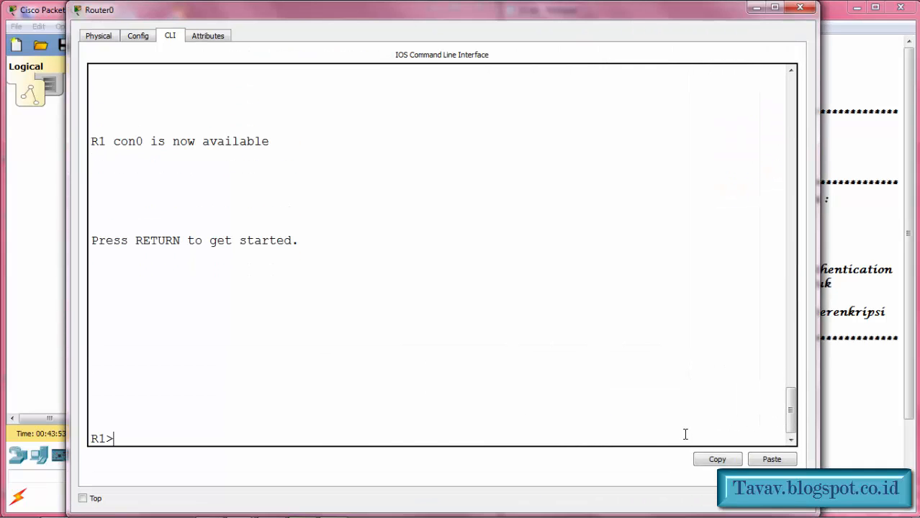
Enter privileged mode on R1 with "en" and global configuration mode with "conf t"
type("en")
key("Return")
type("conf ")
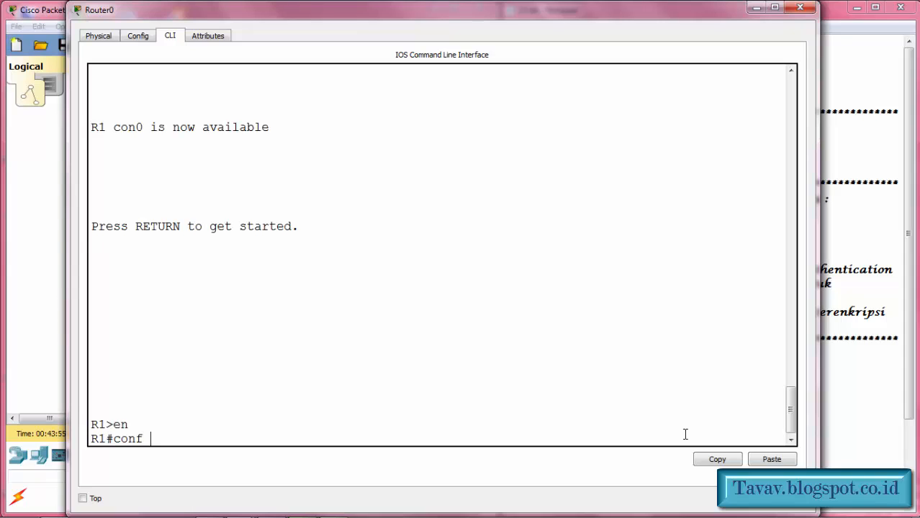
type("t")
key("Return")
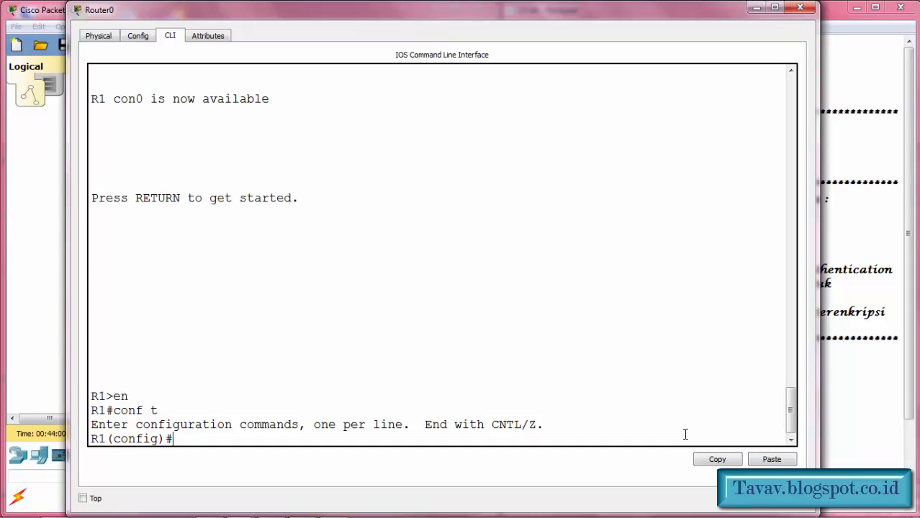
Create a local user on R1 with the username command, entering the user's name and password, and minimize the router window
type("username tania")
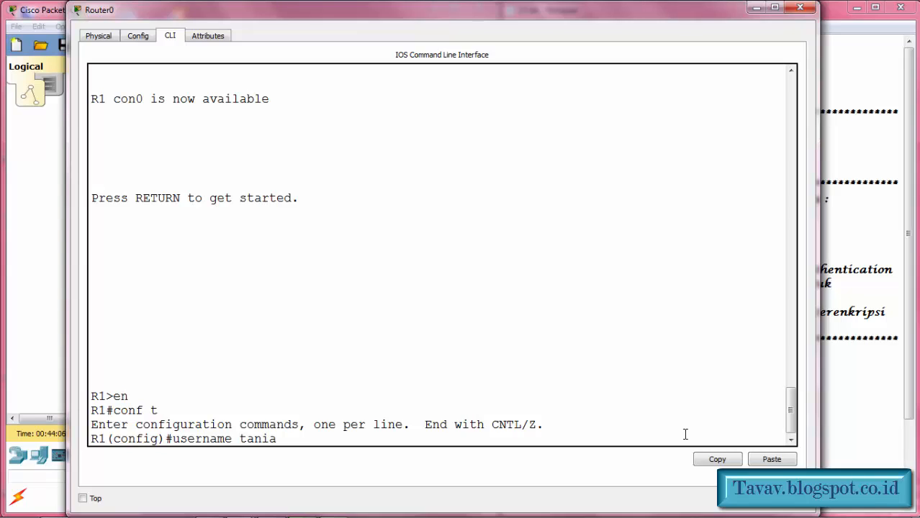
type(" password 123")
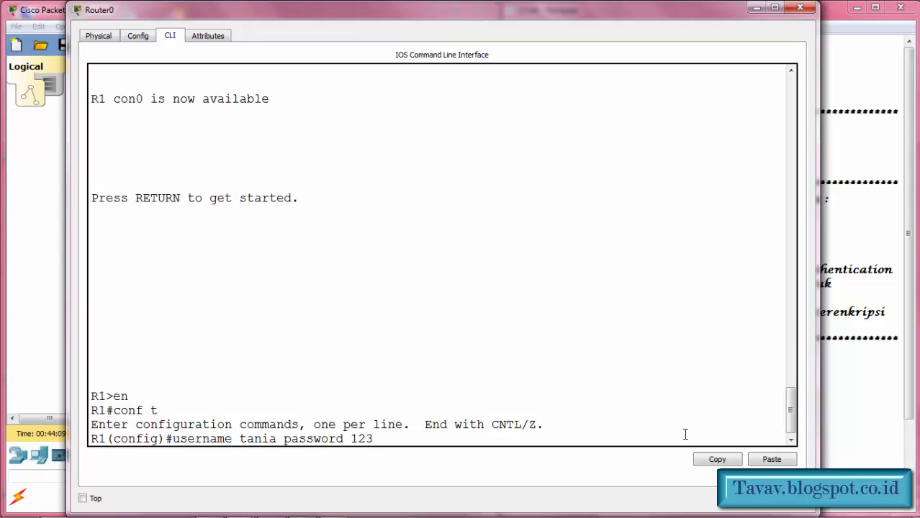
key("Return")
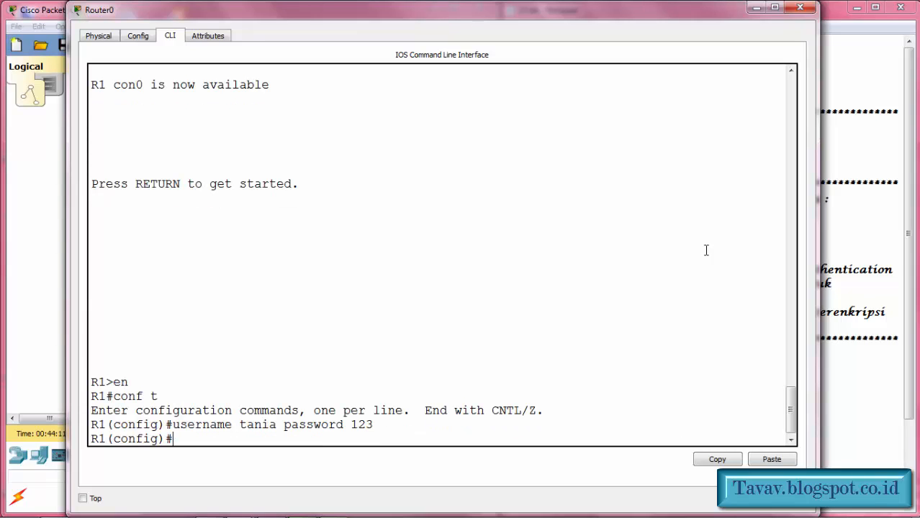
left_click(756, 9)
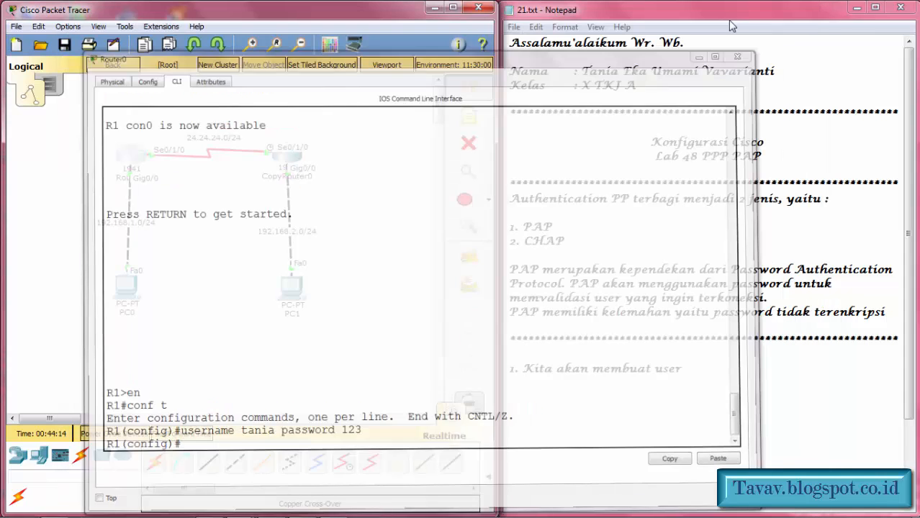
Open CopyRouter0's command line, move and enlarge its window, and start the console session
left_click(294, 162)
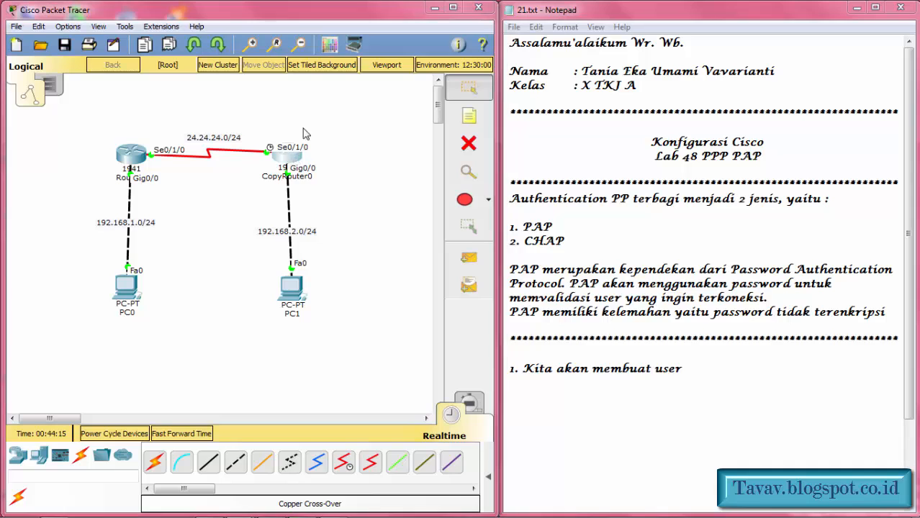
left_click_drag(327, 91, 119, 16)
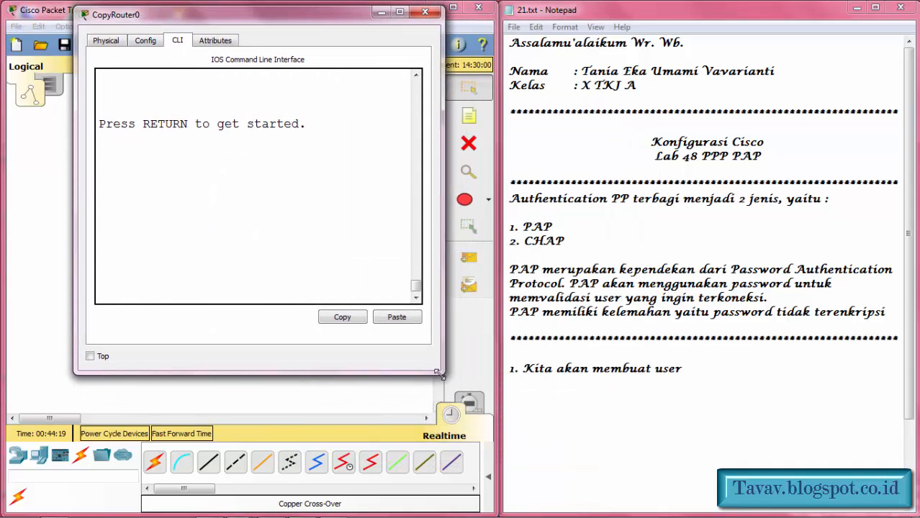
left_click_drag(442, 374, 823, 508)
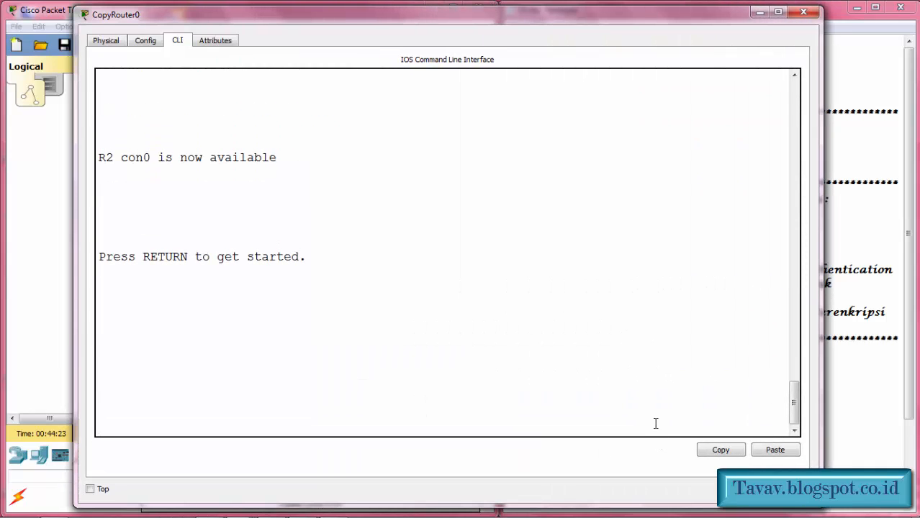
key("Return")
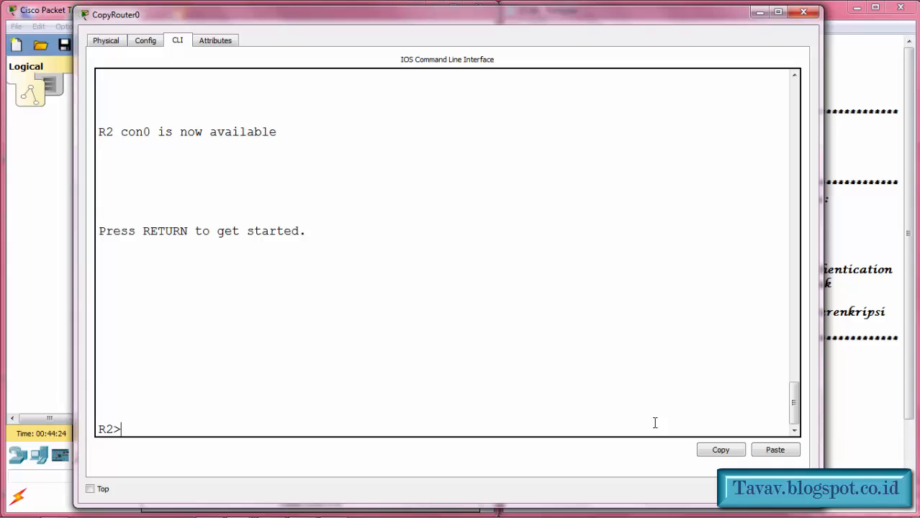
Enter privileged mode on R2 with "en" and global configuration mode with "conf t"
type("en")
key("Return")
type("conft")
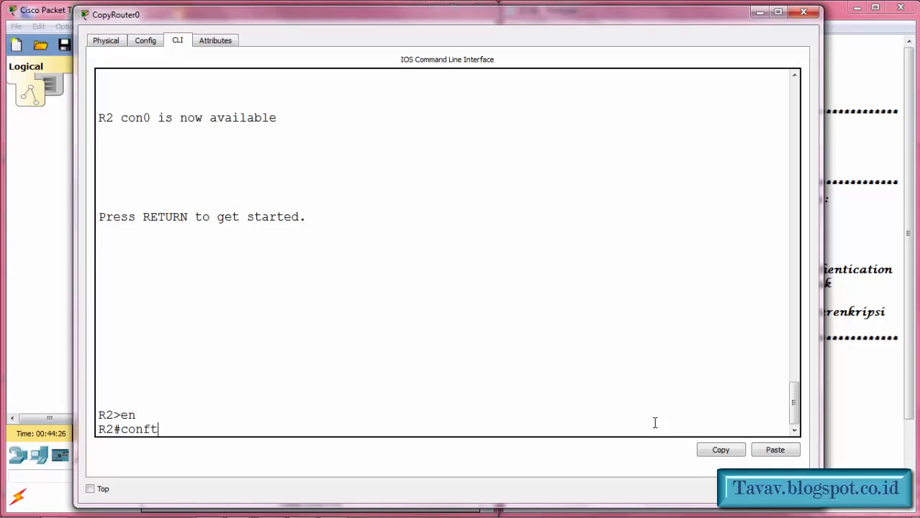
key("BackSpace")
type("t")
key("Return")
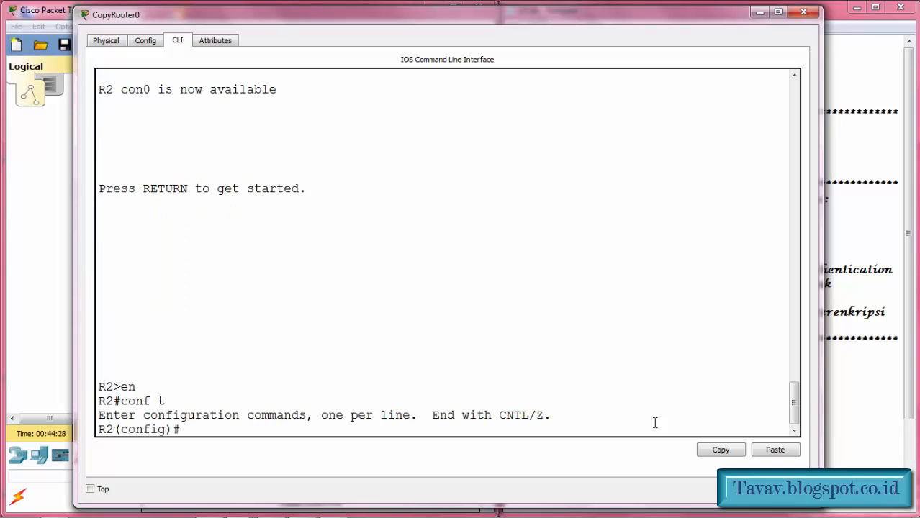
Create a local user on R2 with the username command, entering the second user's name and password, and minimize the router window
type("username eka pass")
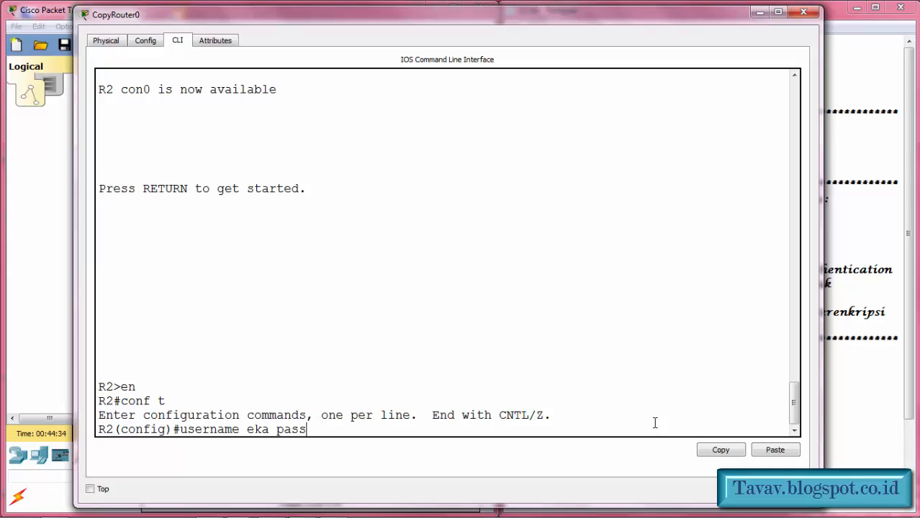
key("Tab")
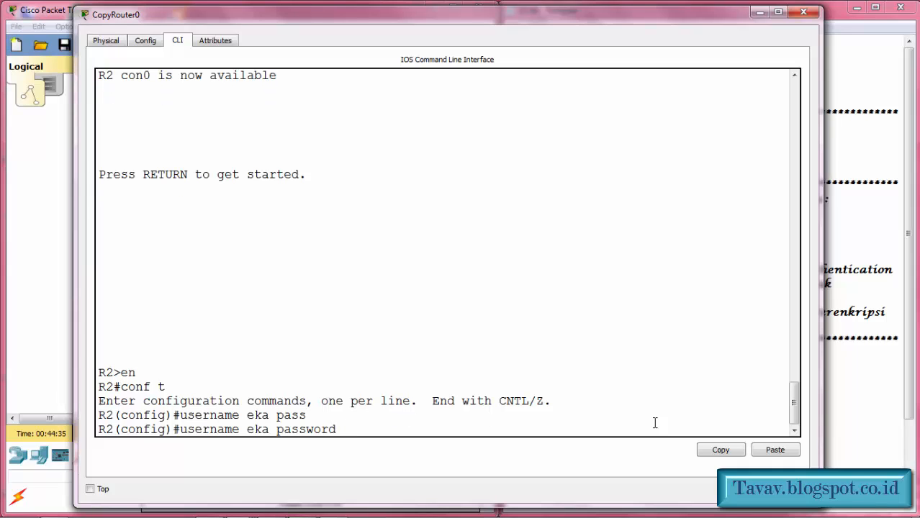
type("abc")
key("Return")
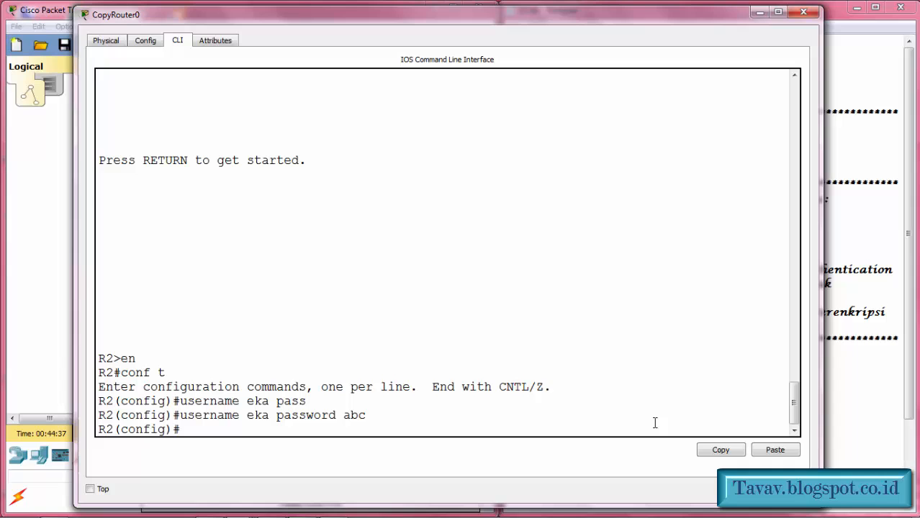
left_click(759, 12)
Switch to Notepad and add the second instruction, "2. Konfigurasi serialnya untuk mendaftarkan usernya", below the first one
left_click(729, 376)
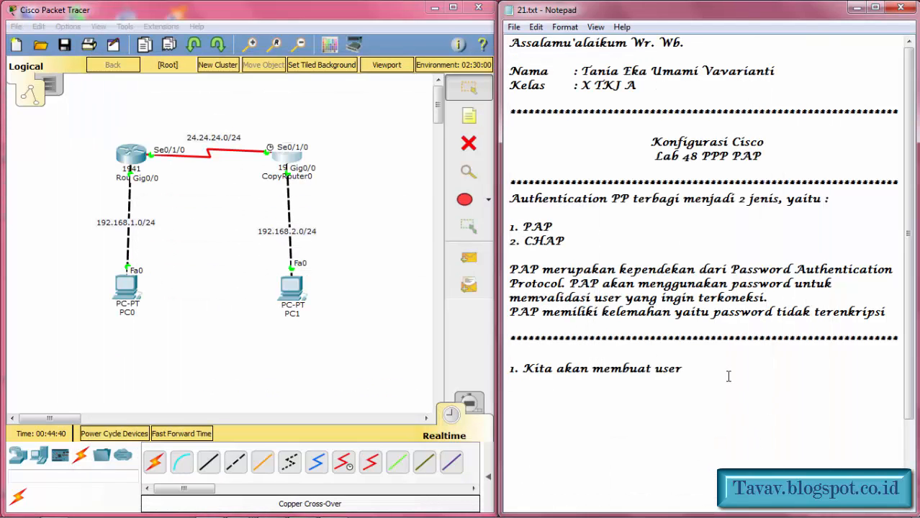
key("Return")
type("2. Konfigur")
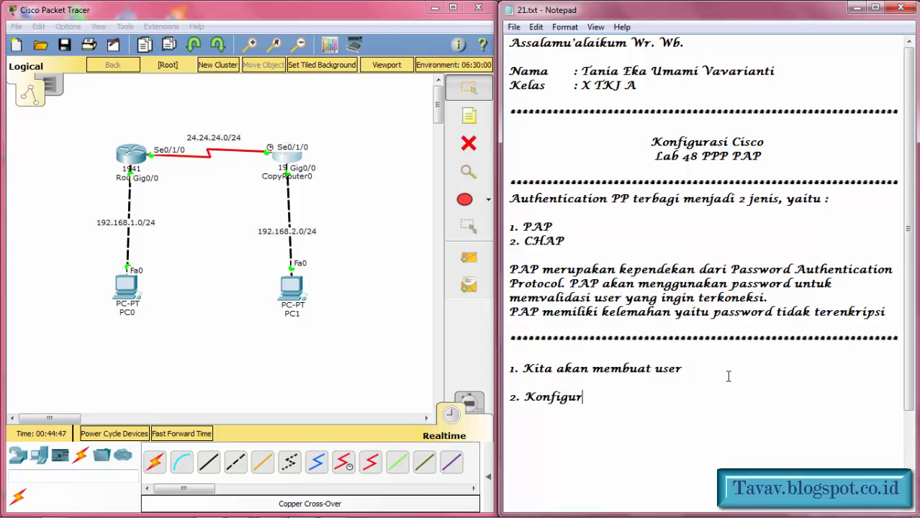
type("asi serialn")
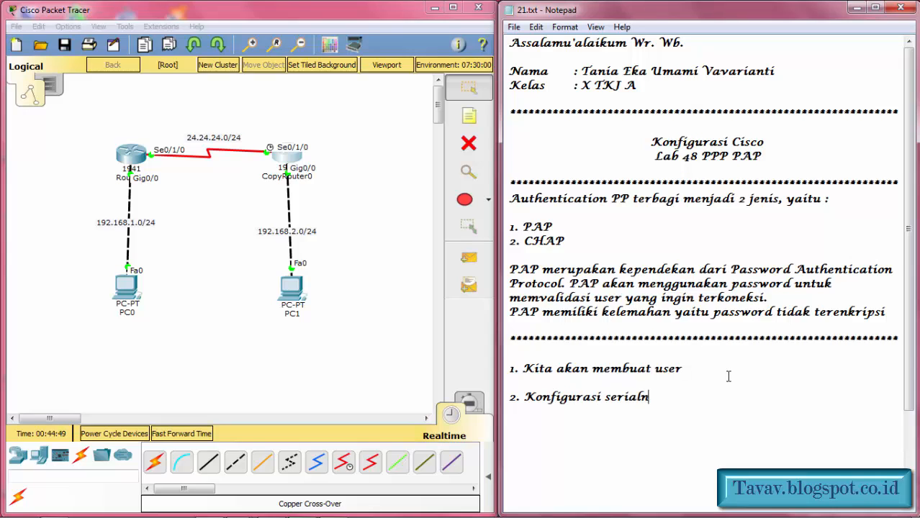
type("ya untuk men")
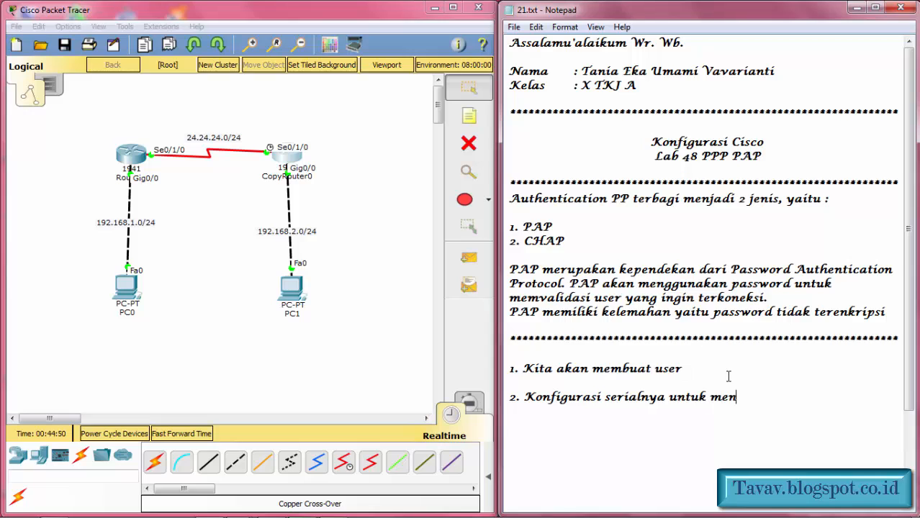
type("daftarkan usernya")
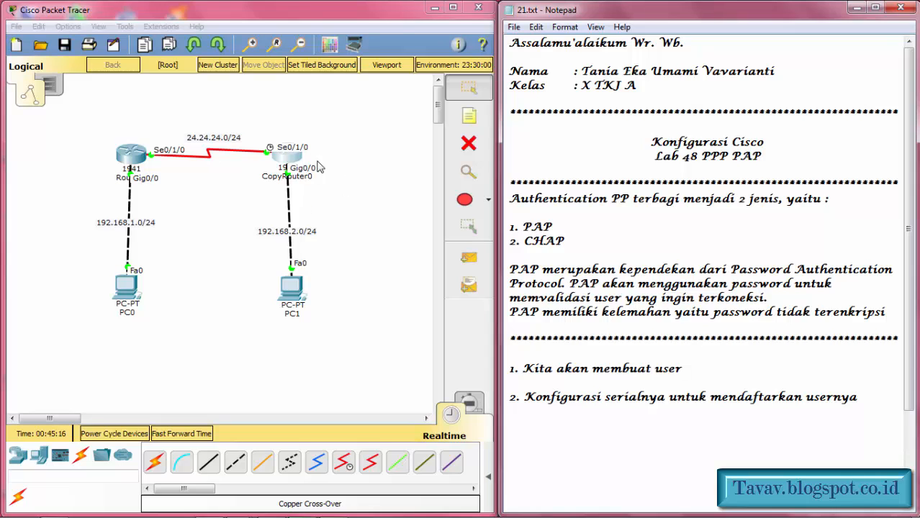
Back in Packet Tracer, reopen Router0's command line and enter interface configuration with "int se0/1/0"
left_click(246, 217)
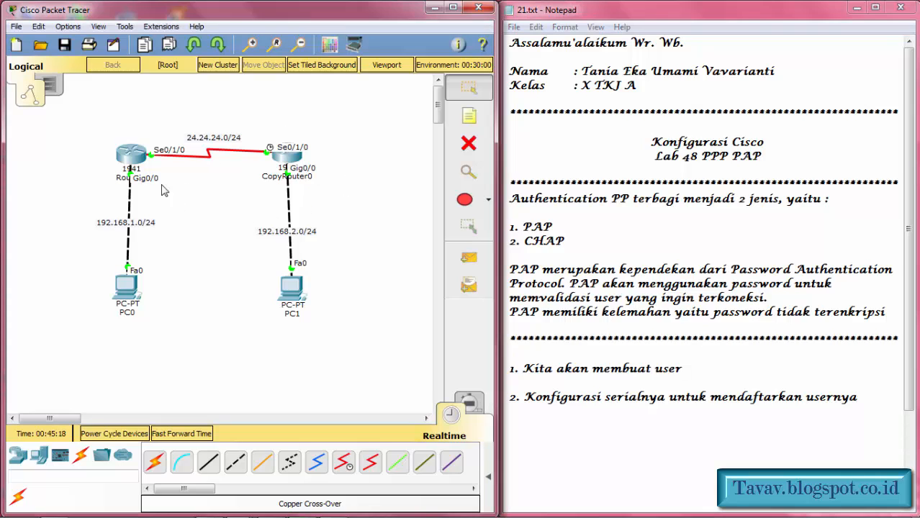
left_click(132, 157)
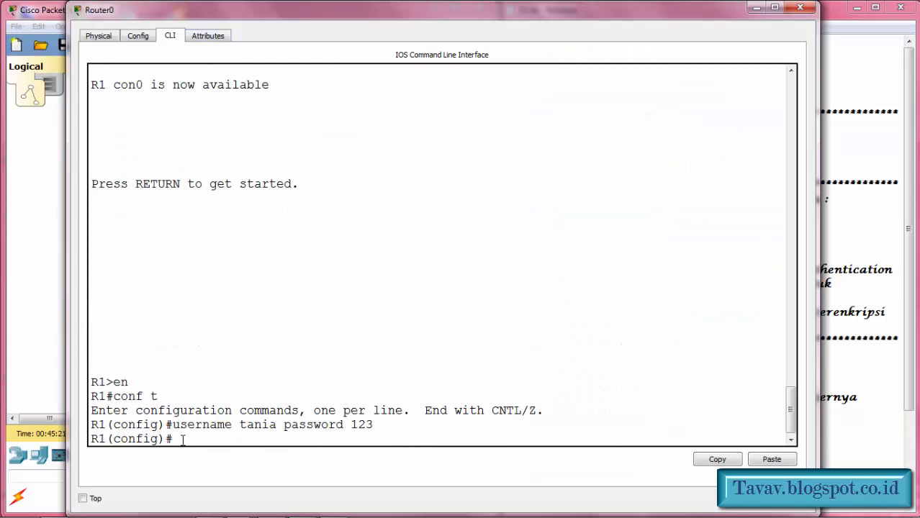
type("int se0/1/0")
key("Return")
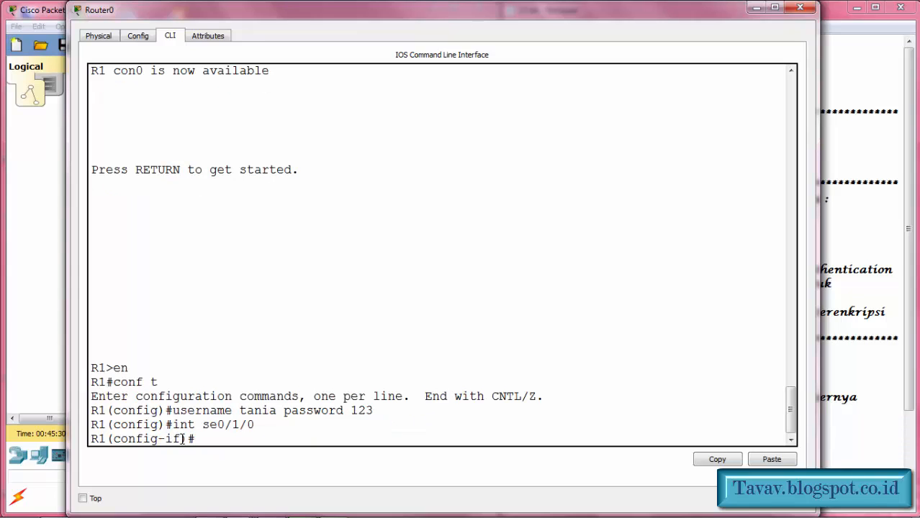
Set the PAP credentials R1 sends on se0/1/0 with "ppp pap sent-username", entering the R2 user's name and password
type("ppp pap set")
key("BackSpace")
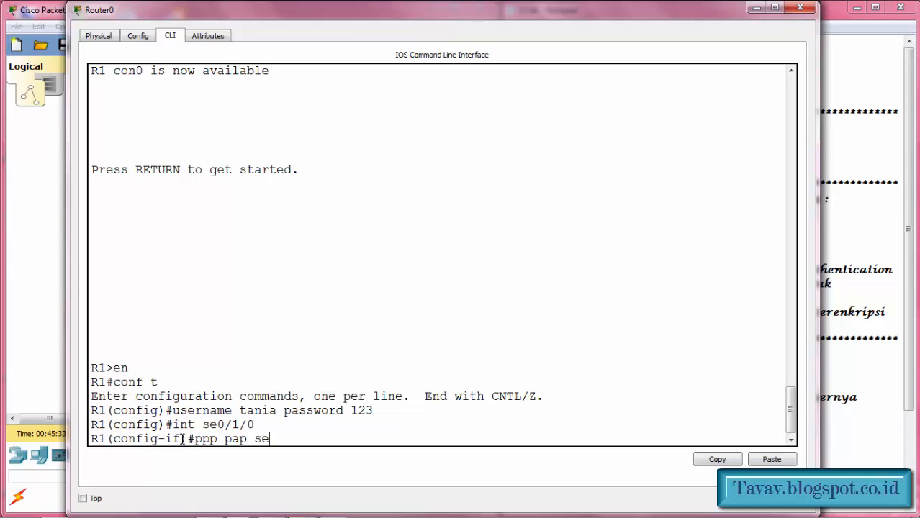
type("nt")
key("Tab")
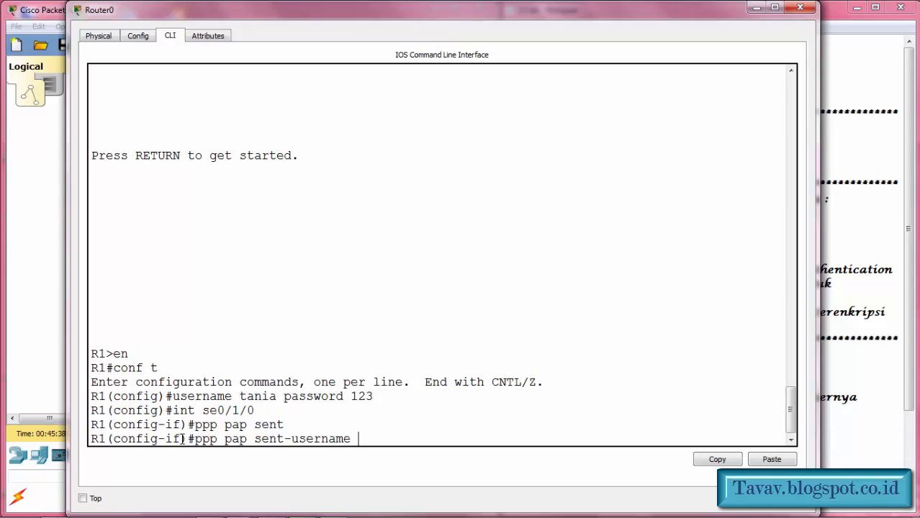
type("eka pass")
key("Tab")
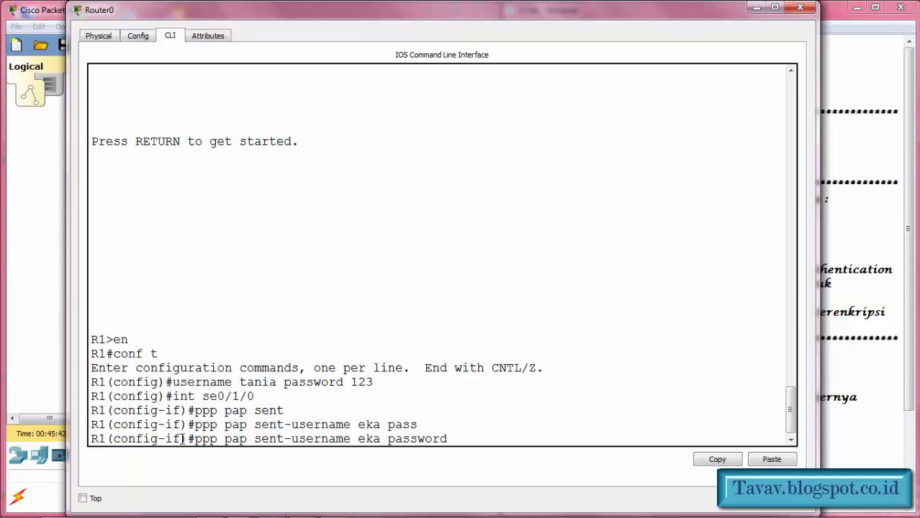
type("abc")
key("Return")
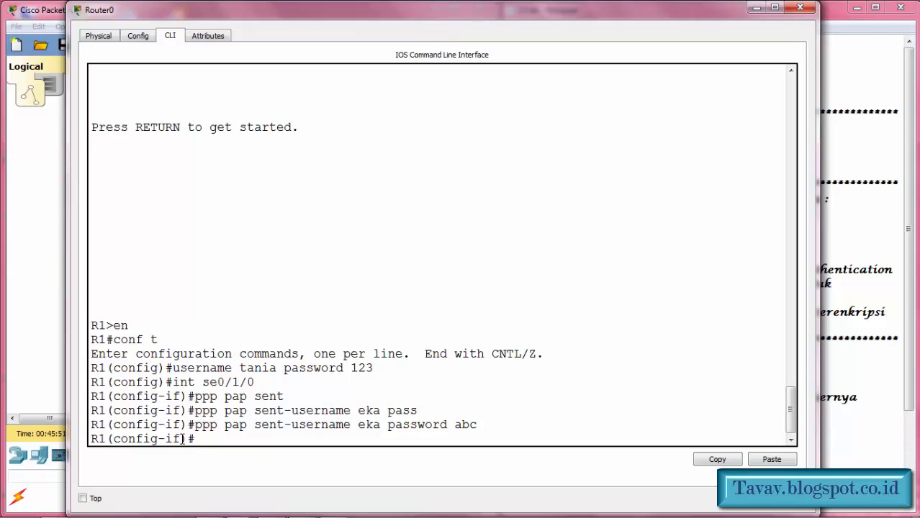
Enable PAP authentication on R1's serial interface with "ppp authentication pap"
type("pp auth")
key("Tab")
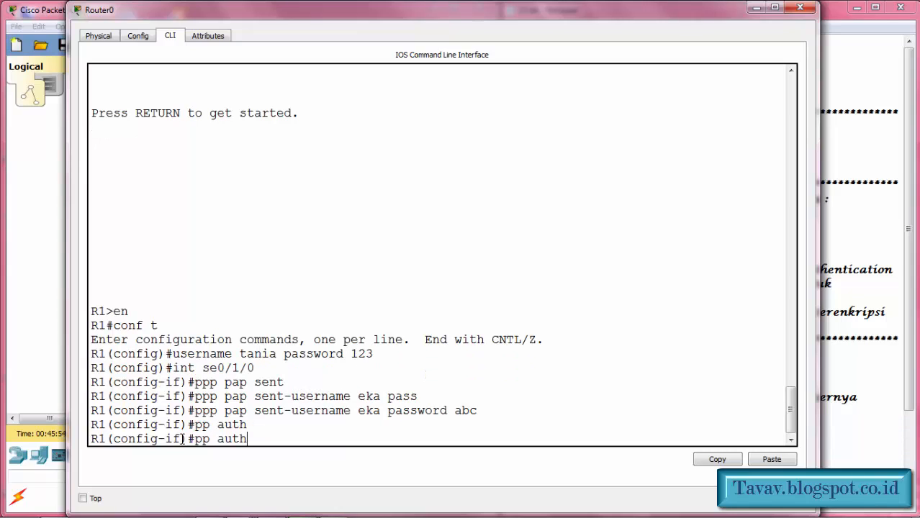
type("en")
key("Tab")
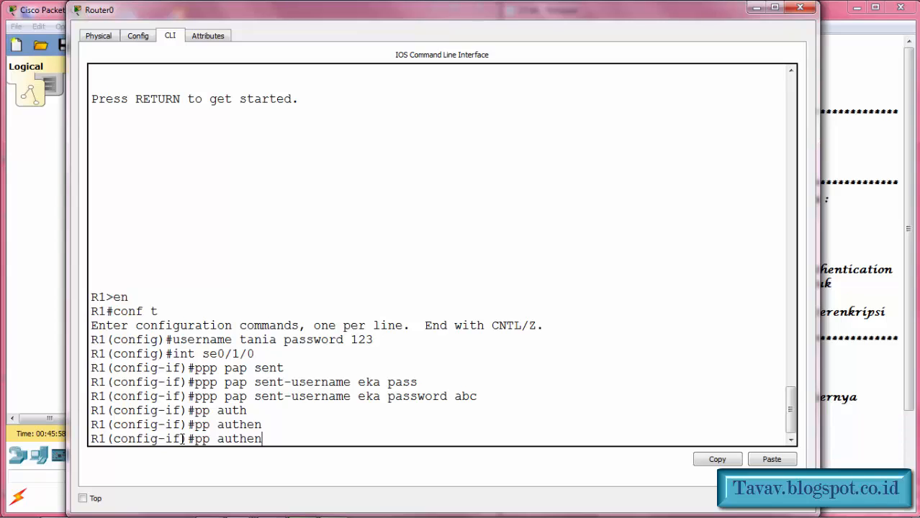
key("Left")
key("Left")
key("Left")
key("Left")
key("Left")
key("Left")
key("Left")
type("p")
key("Right")
type("t")
key("Tab")
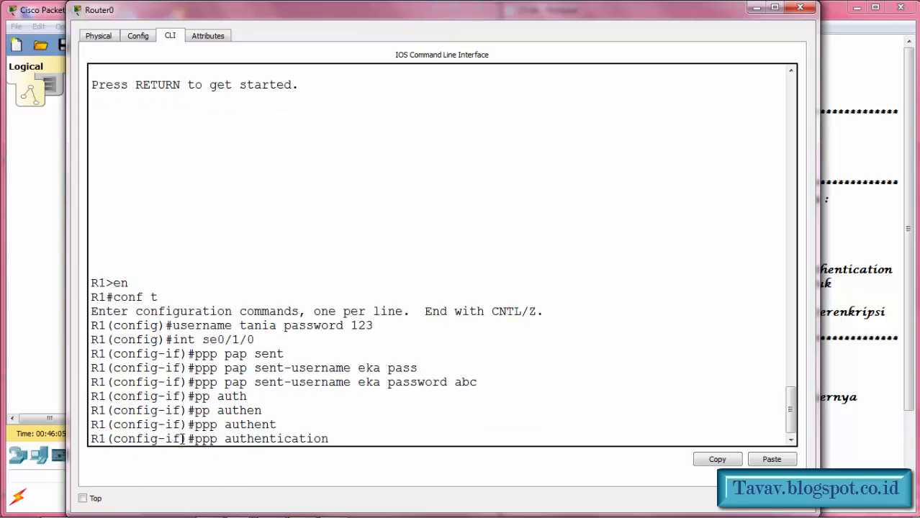
type("pap")
key("Return")
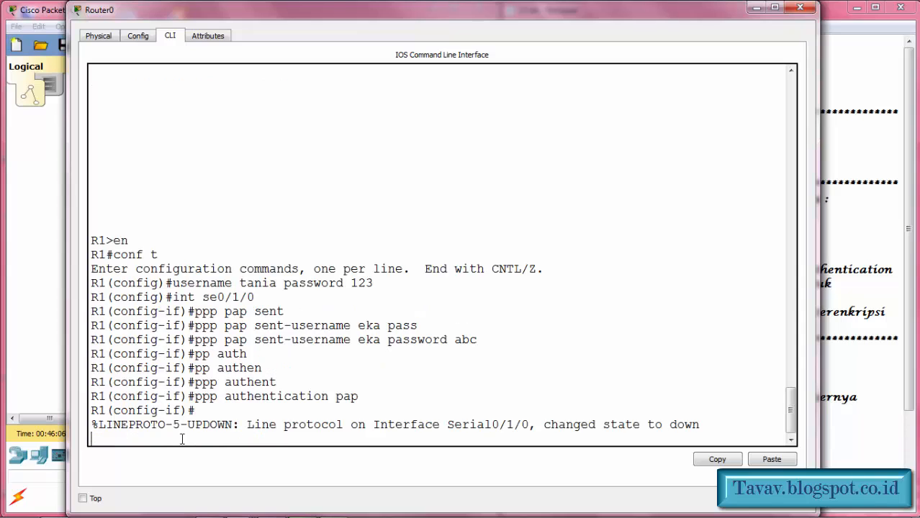
key("Return")
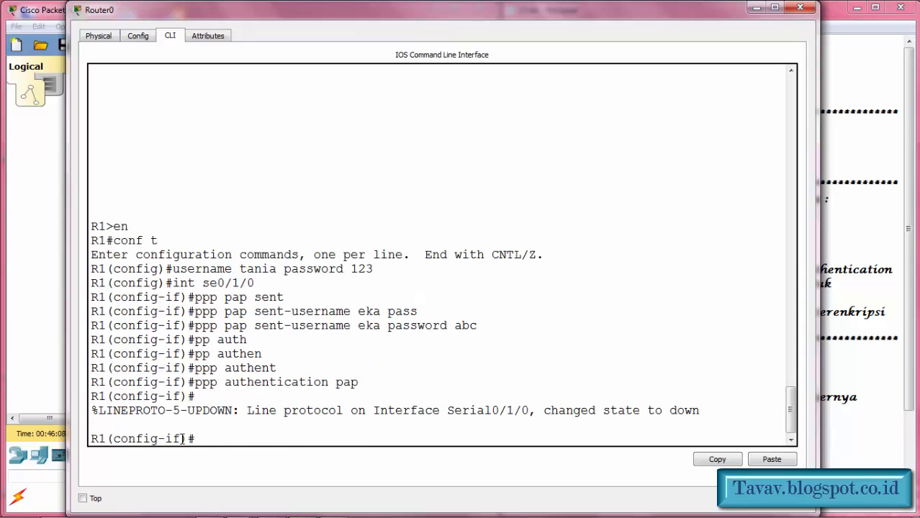
Leave R1's interface configuration mode with "ex" and minimize the Router0 window
type("ex")
key("Return")
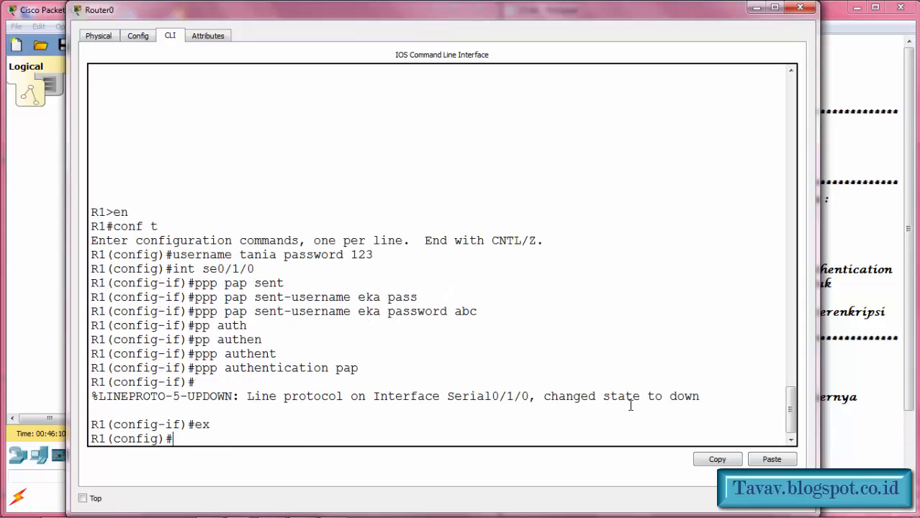
left_click_drag(667, 397, 702, 395)
left_click(756, 7)
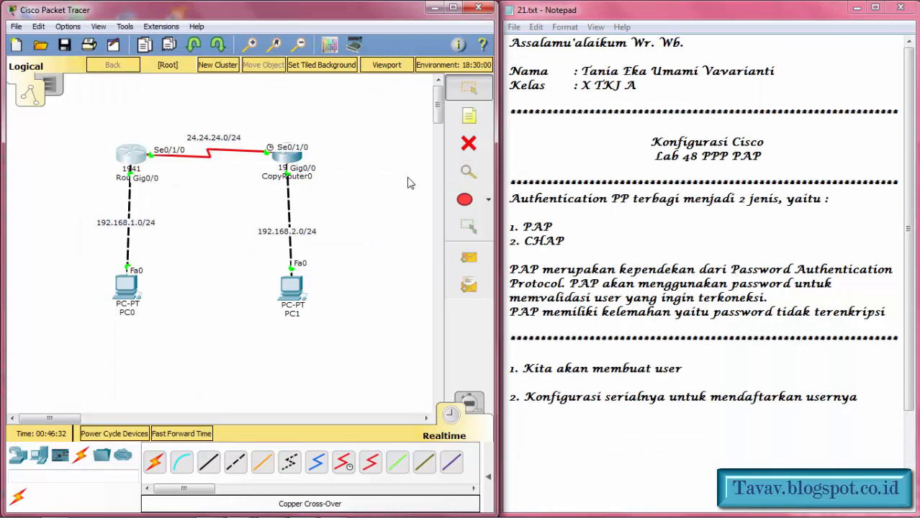
Reopen CopyRouter0's command line and enter R2's serial interface configuration with "int se0/1/0"
left_click(288, 156)
left_click(279, 428)
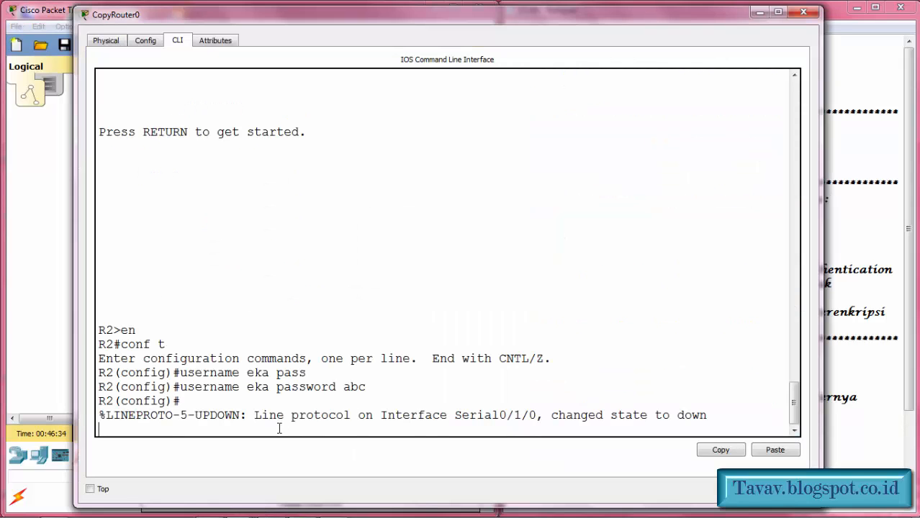
key("Return")
type("int")
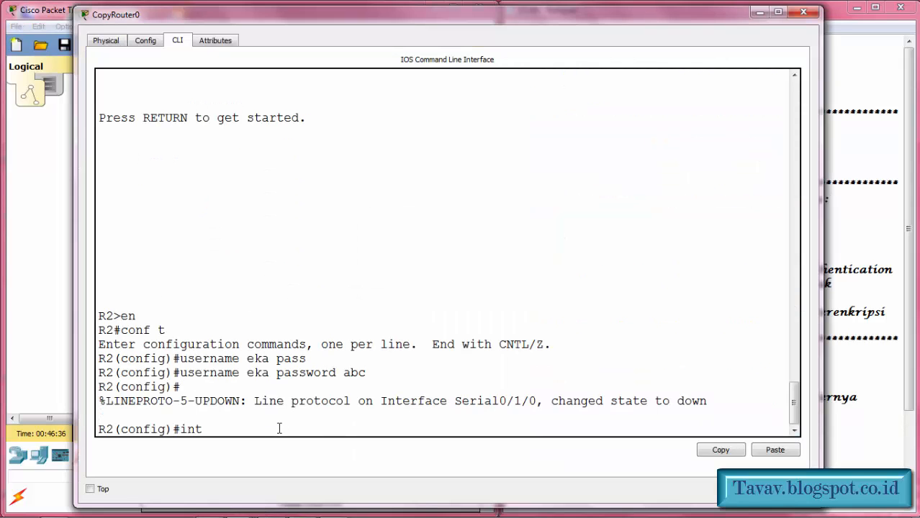
type(" se0/1/0")
key("Return")
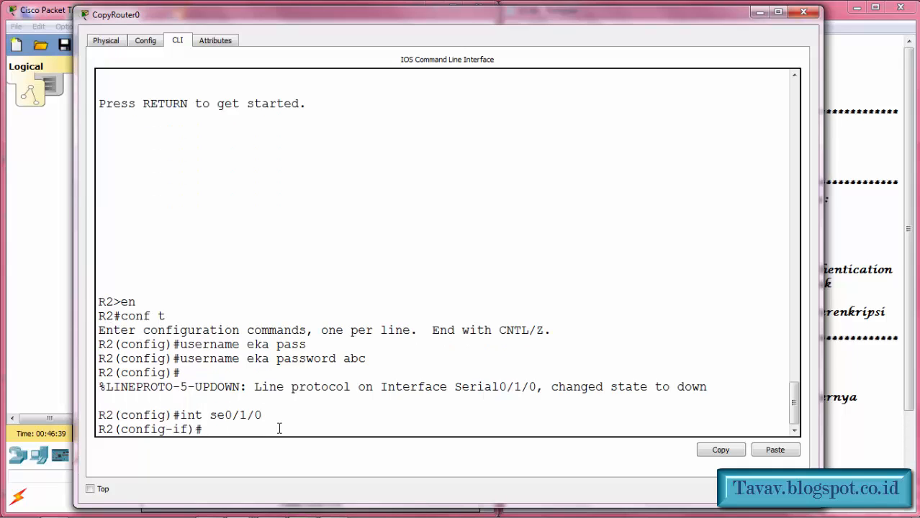
Set the PAP credentials R2 sends on se0/1/0 with "ppp pap sent-username", entering the R1 user's name and password
type("ppp pap sen")
key("Tab")
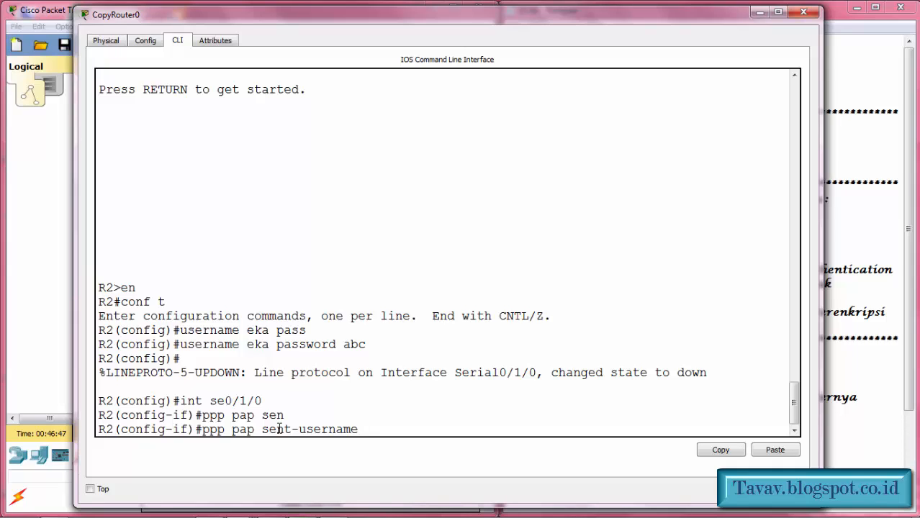
type("tania pas")
type("s")
key("Tab")
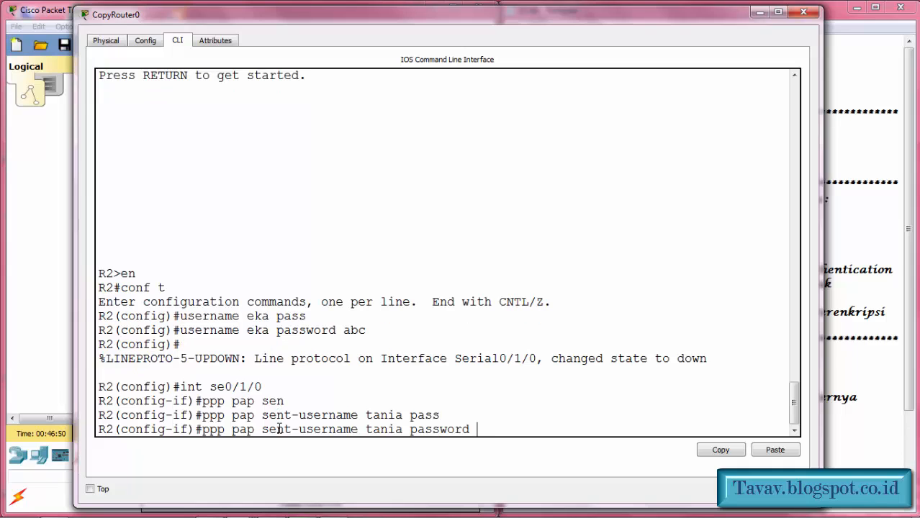
type("123")
key("Return")
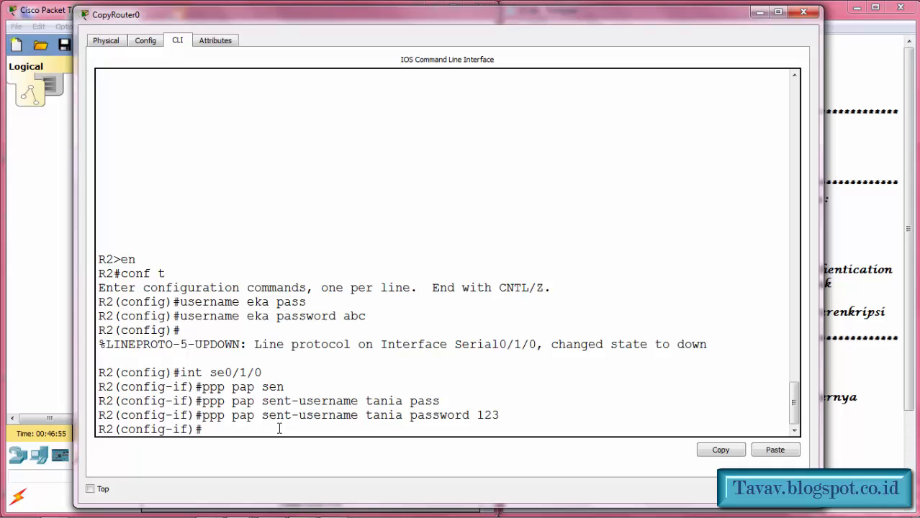
Enable PAP authentication on R2's serial interface with "ppp authentication pap"
type("pp")
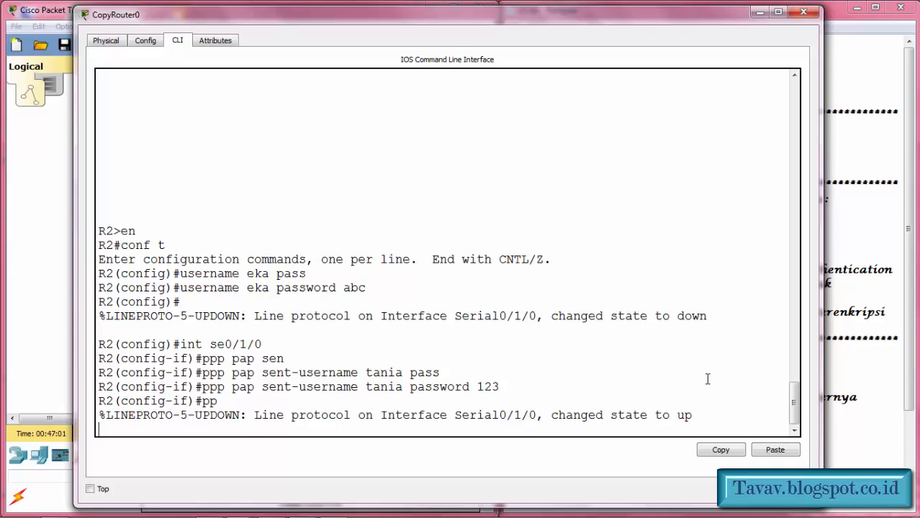
left_click_drag(677, 416, 706, 414)
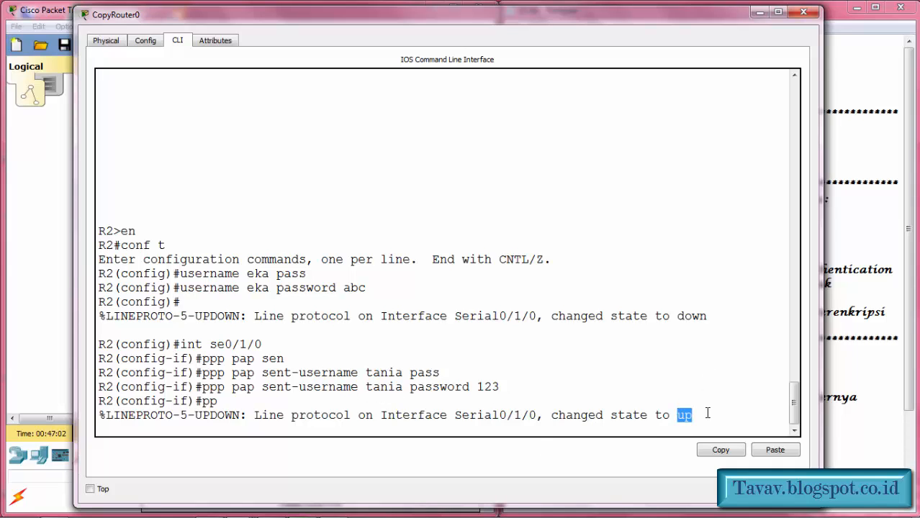
left_click(561, 432)
key("Return")
type("pp")
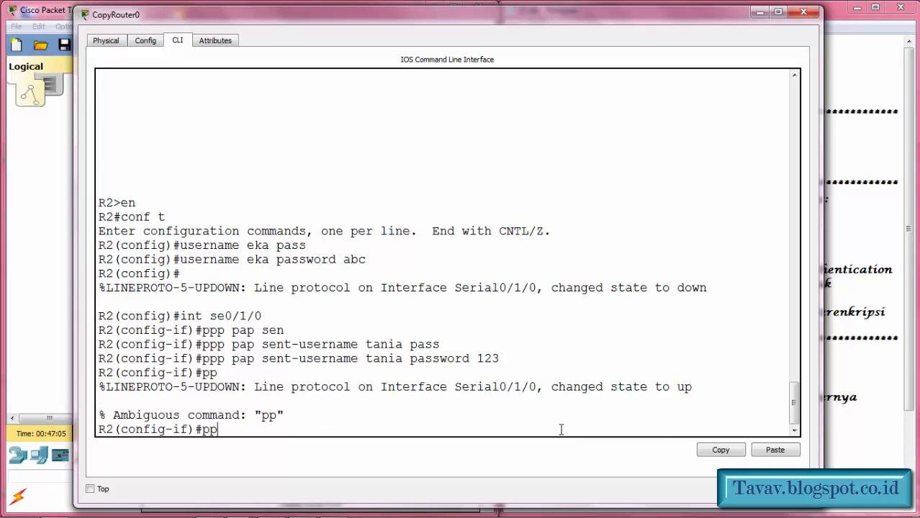
type("p")
type(" auth")
key("Tab")
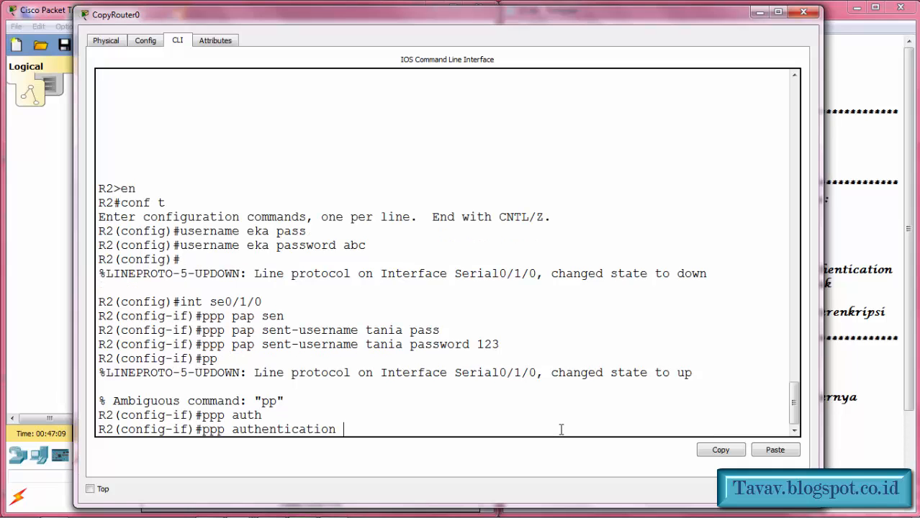
type("pap")
key("Return")
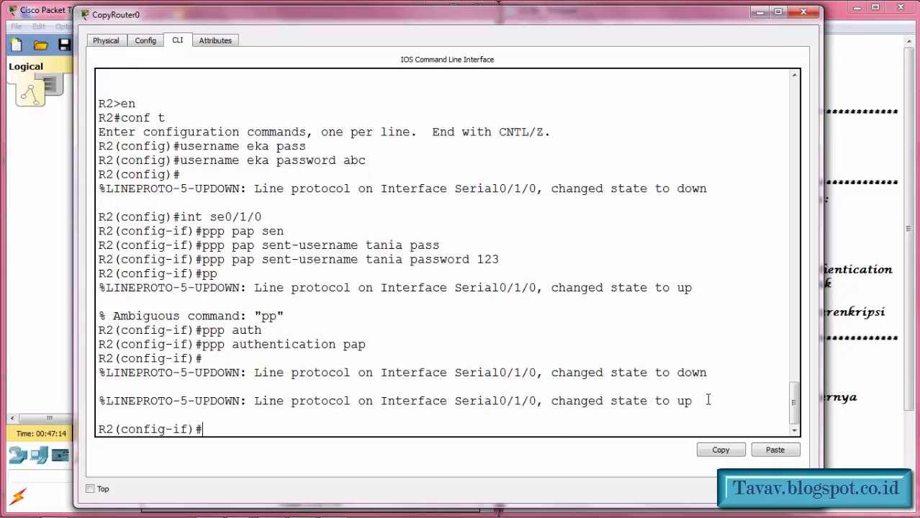
double_click(684, 401)
left_click(591, 417)
Leave R2's interface configuration mode, check Serial0/1/0's status and protocol with "do sh ip int br", and minimize the CopyRouter0 window
type("ex")
key("Return")
type("do sh ")
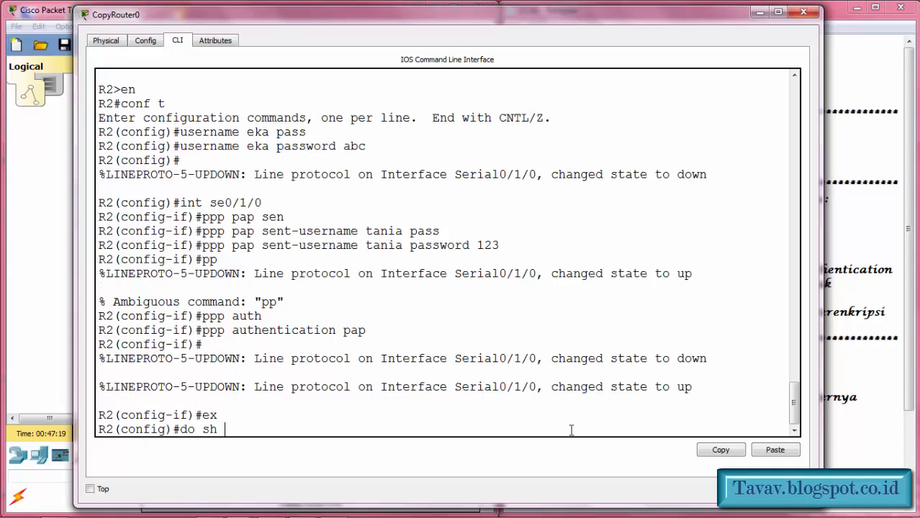
type("ip int br")
key("Return")
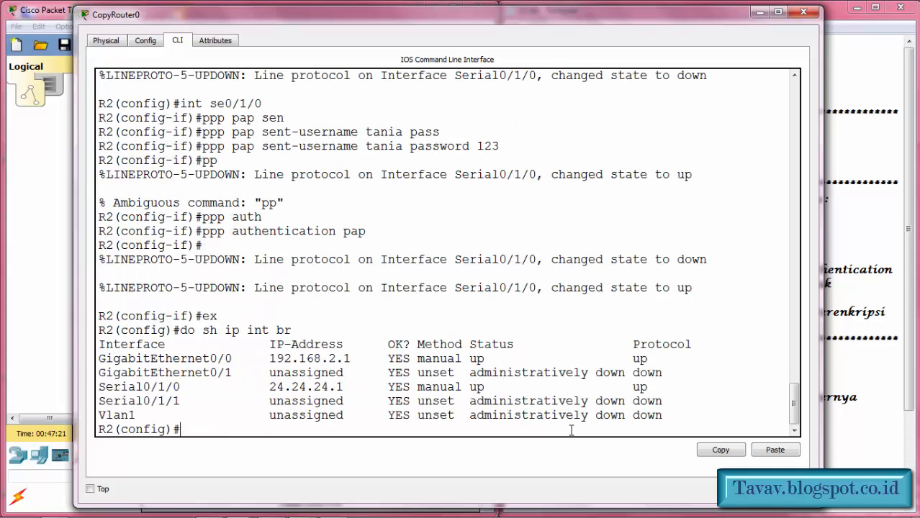
left_click_drag(470, 388, 487, 387)
left_click_drag(623, 388, 669, 387)
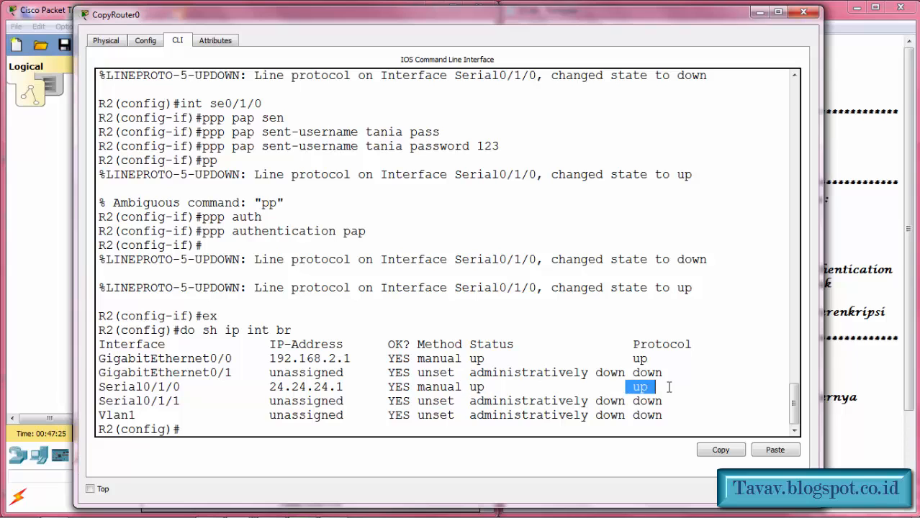
left_click(757, 12)
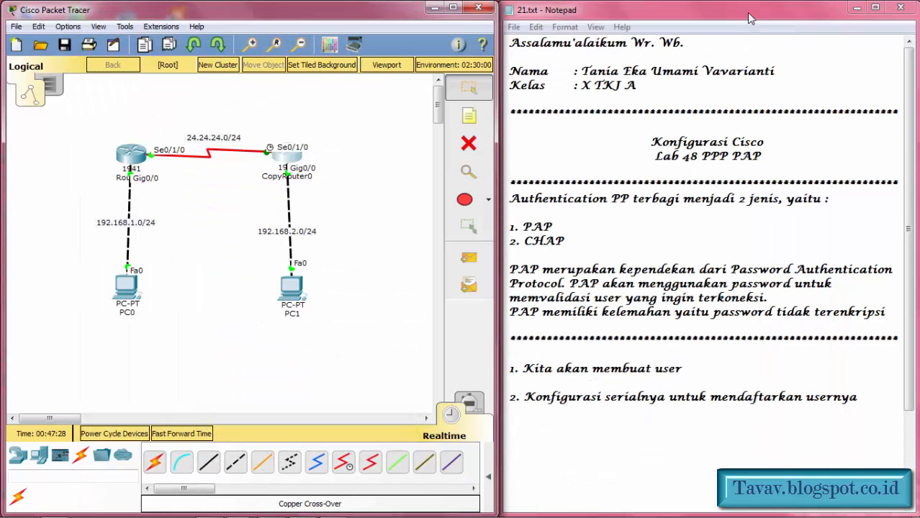
Test connectivity from PC0's Command Prompt by pinging 192.168.2.2 twice, and minimize the PC0 window
left_click(130, 289)
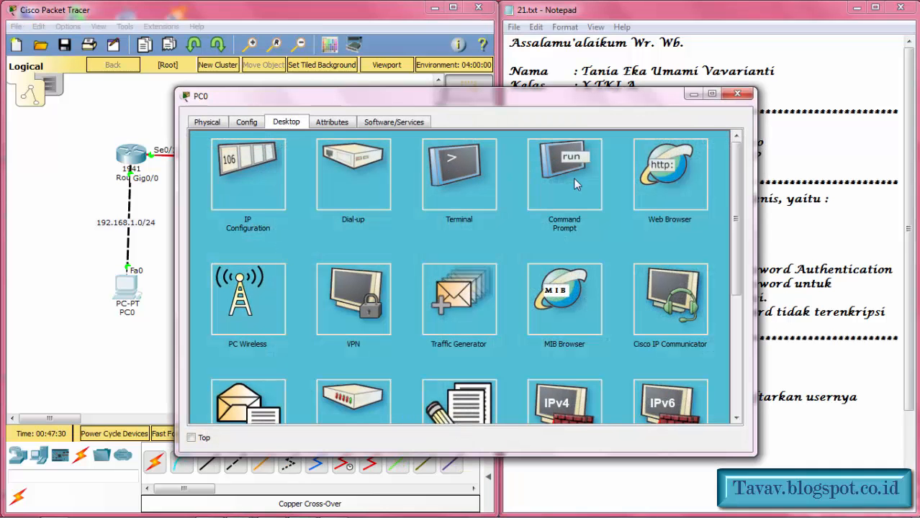
left_click(573, 178)
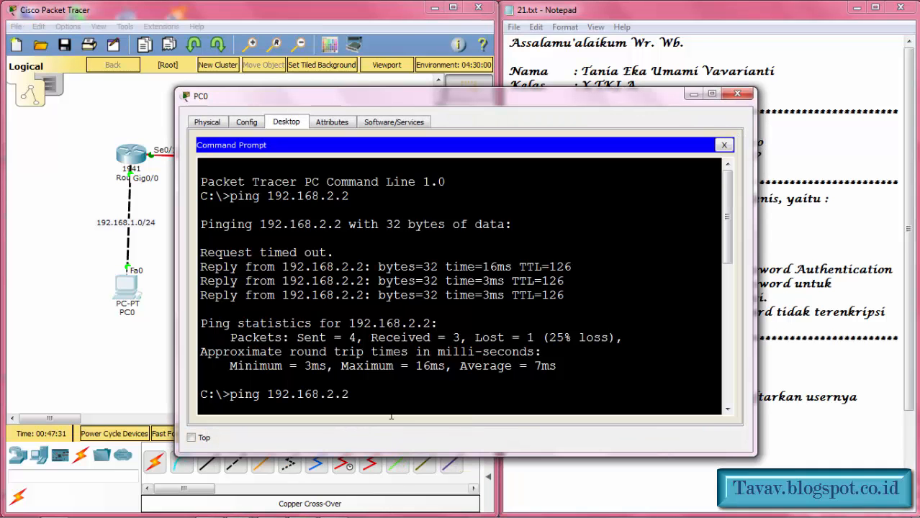
key("Return")
key("Up")
key("Return")
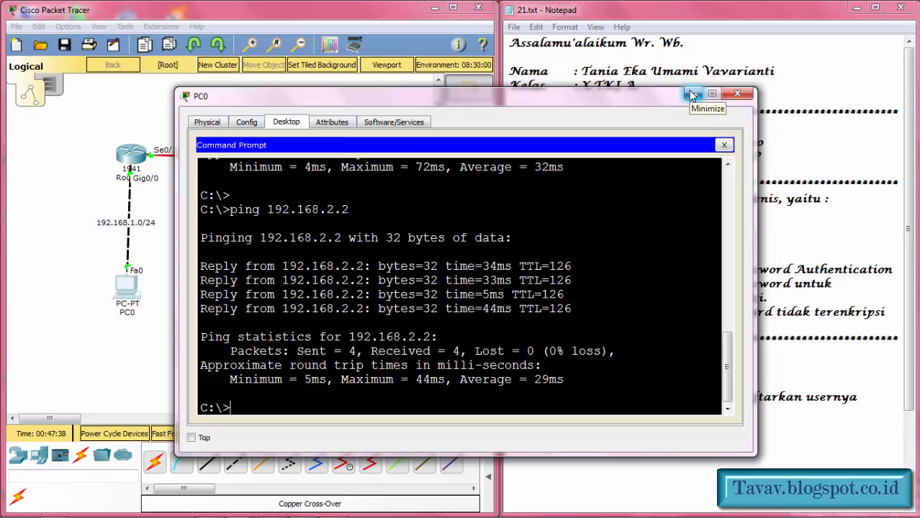
left_click(691, 95)
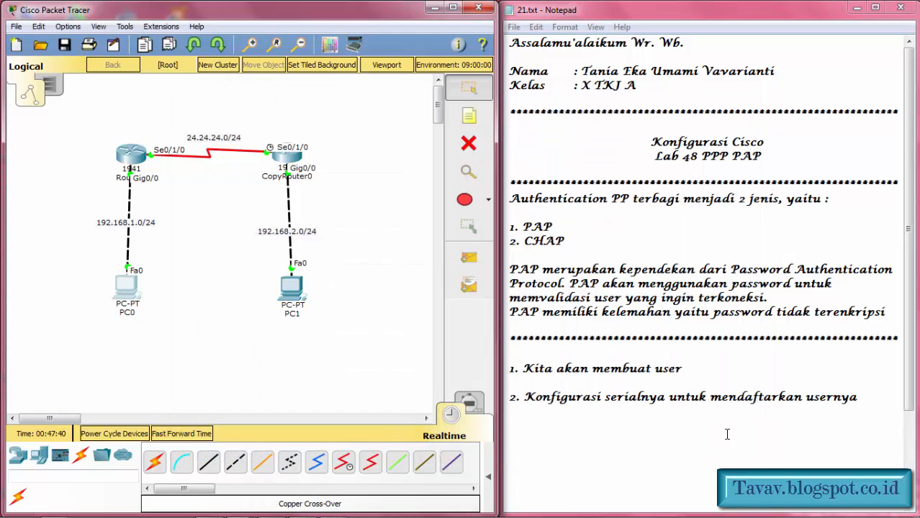
Add the line "3. Melihat proses authenticationnya" below item 2 in the Notepad notes, leaving one blank line between them
left_click(864, 400)
key("Return")
key("Return")
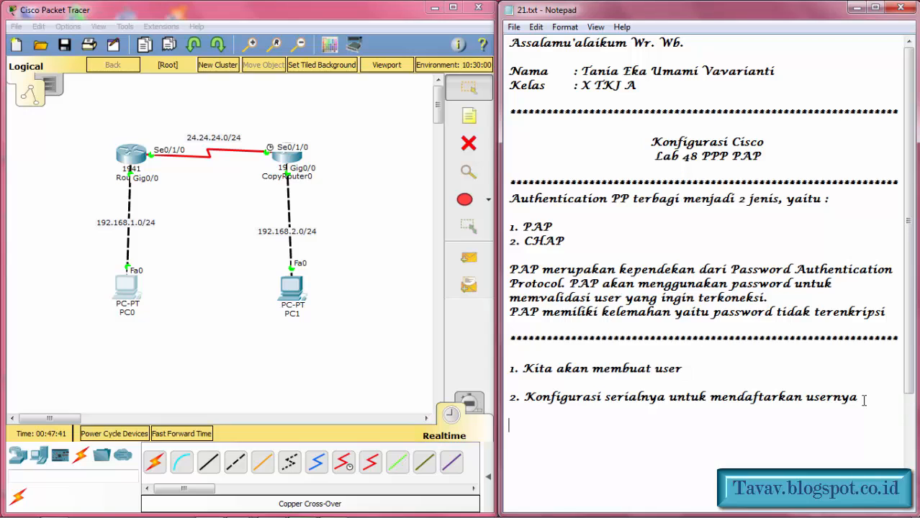
type("3. Melihat prose")
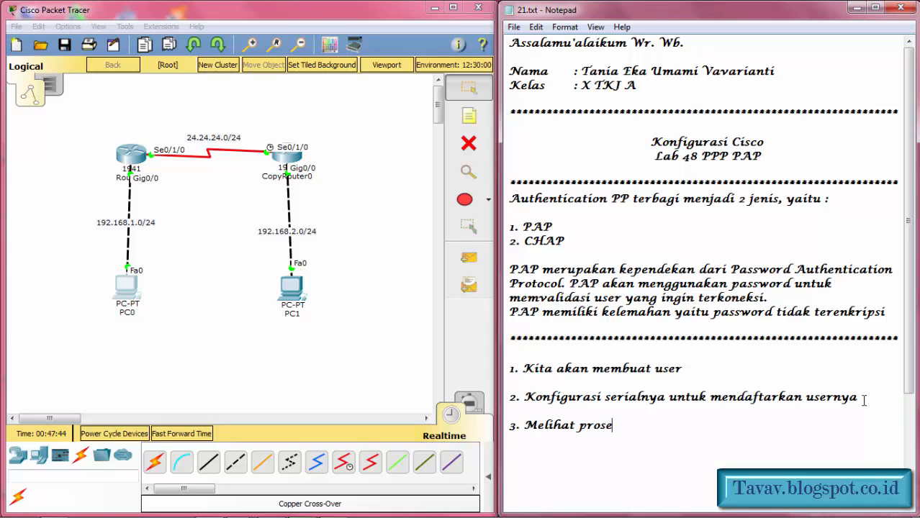
type("s authentica")
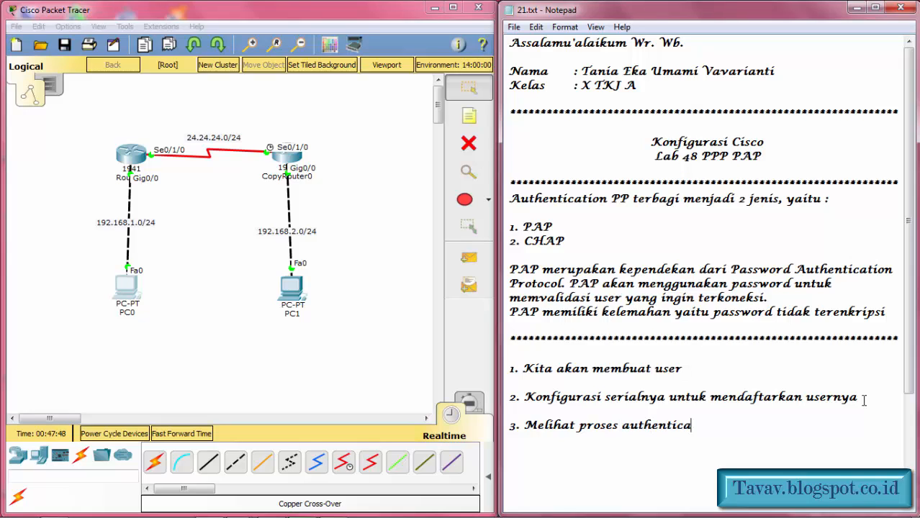
type("tionnya")
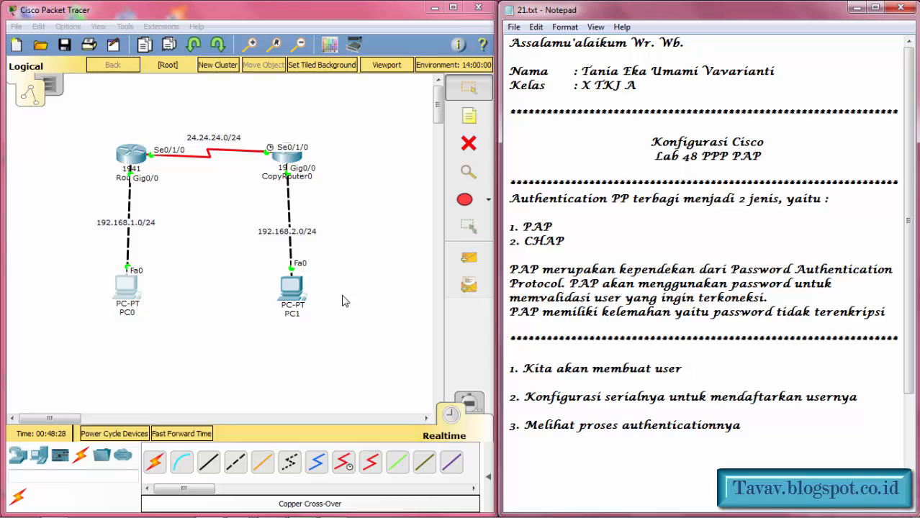
Reopen CopyRouter0's command line at the R2 prompt
left_click(295, 158)
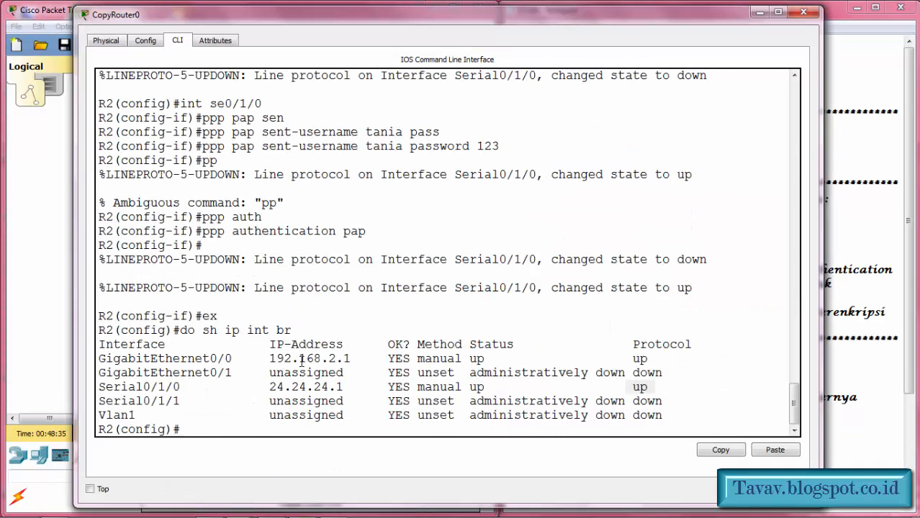
left_click(211, 431)
type("debu")
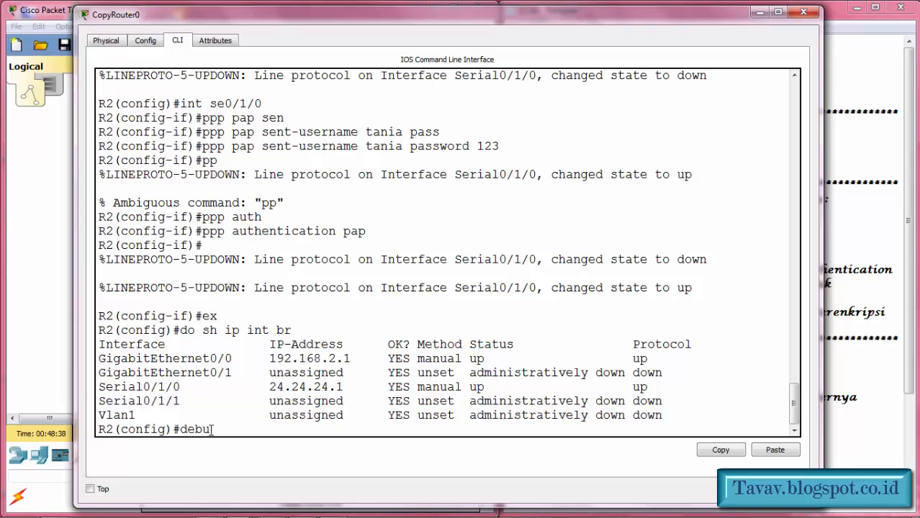
type("g ppp neg")
key("Tab")
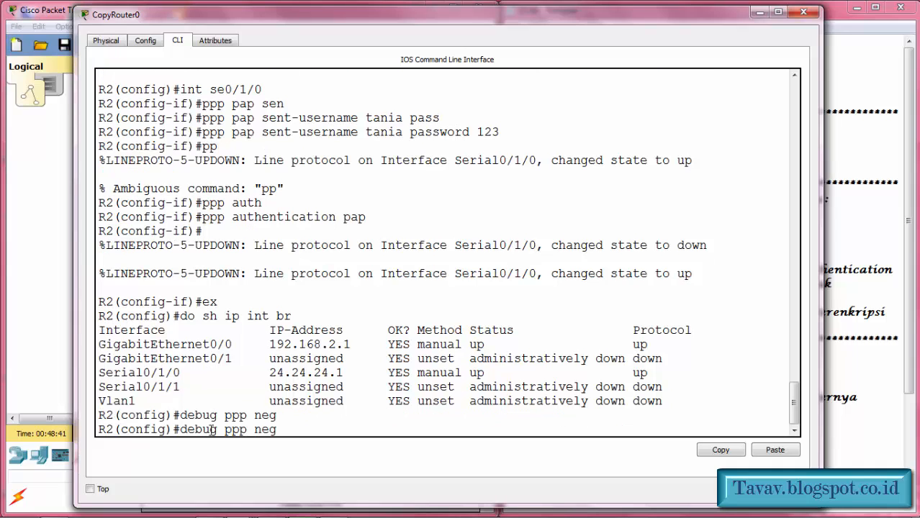
type("otia")
key("BackSpace")
key("BackSpace")
key("BackSpace")
key("BackSpace")
key("BackSpace")
key("BackSpace")
key("BackSpace")
key("BackSpace")
key("BackSpace")
key("BackSpace")
key("BackSpace")
key("BackSpace")
key("BackSpace")
key("BackSpace")
key("BackSpace")
key("BackSpace")
key("BackSpace")
Return R2 to privileged mode with "ex" and turn on PPP debugging with "debug ppp negotiation"
type("ex")
key("Return")
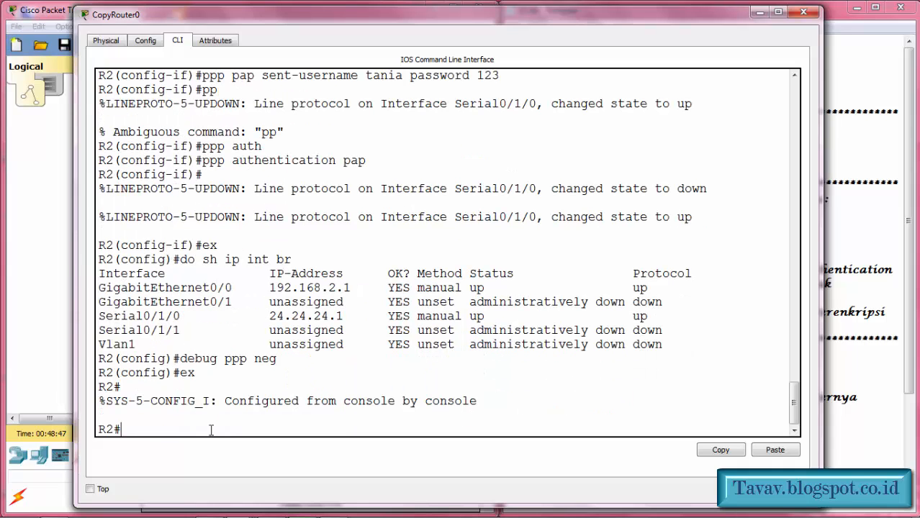
type("debug pp nego")
key("Tab")
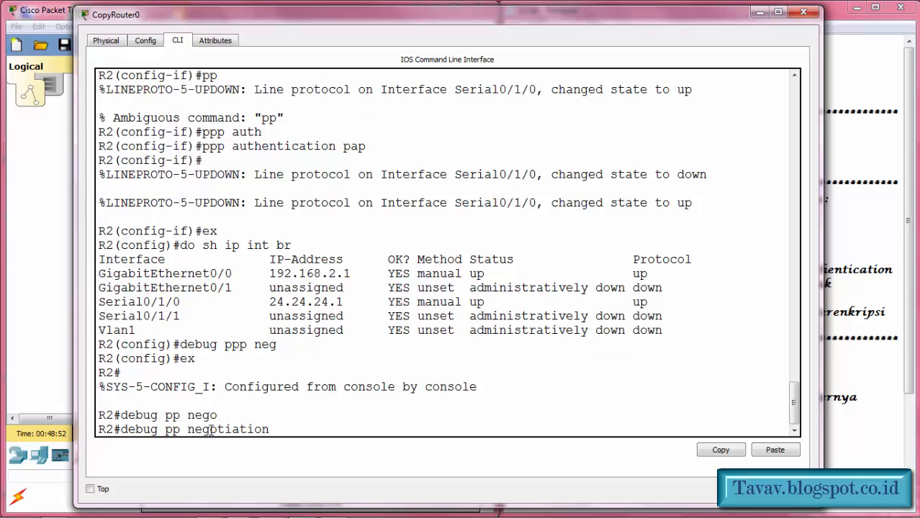
type("p")
key("Return")
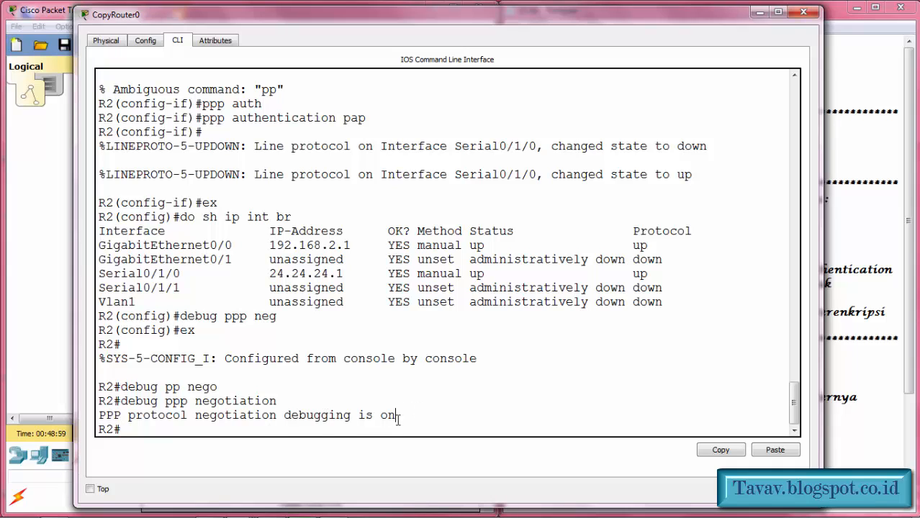
left_click_drag(397, 418, 70, 411)
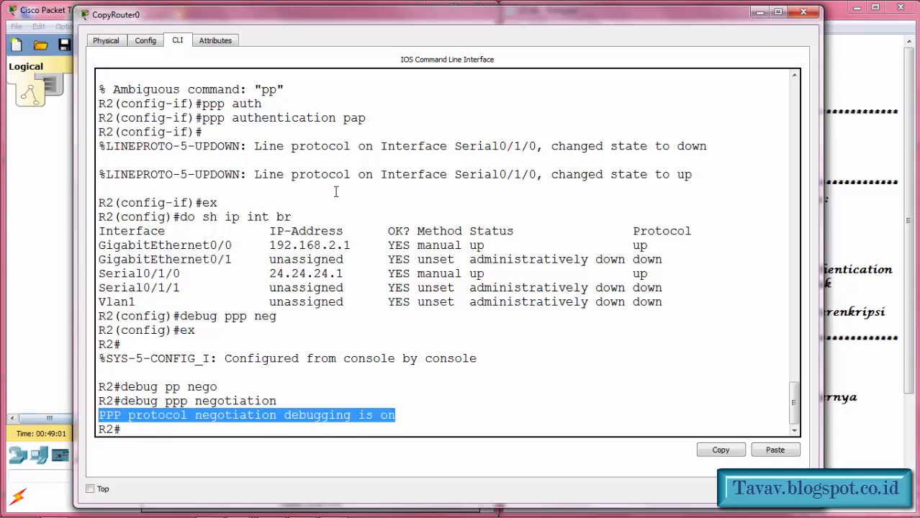
Move the CopyRouter0 window aside and, in Router0's command line, shut down R1's serial interface using "int se0/1/0" and "sh"
left_click_drag(545, 25, 642, 24)
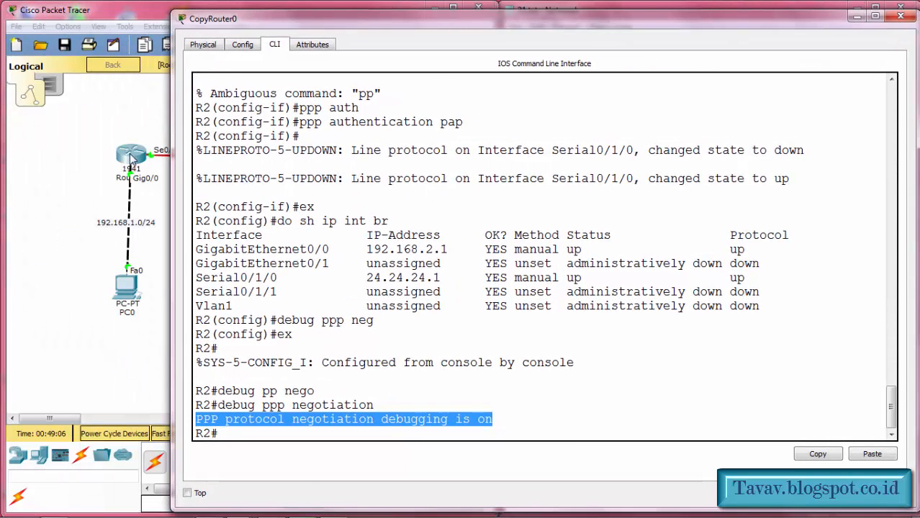
left_click(132, 162)
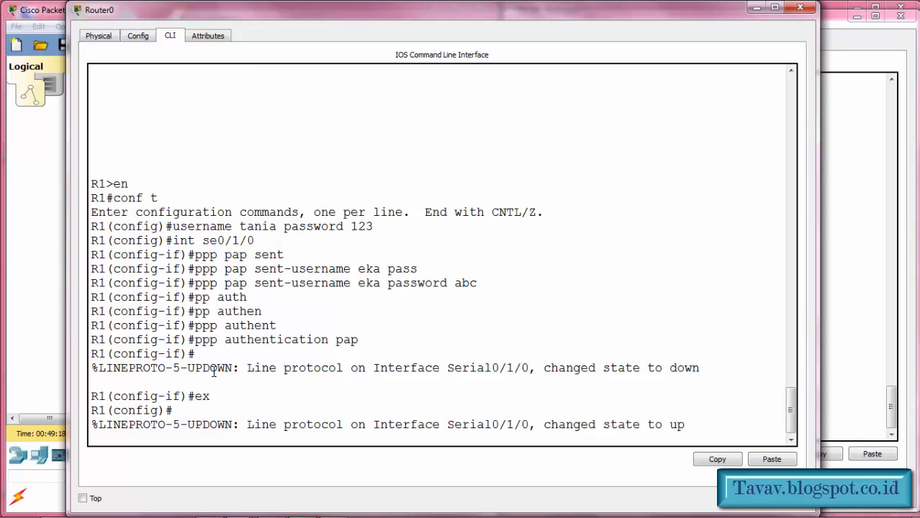
key("Return")
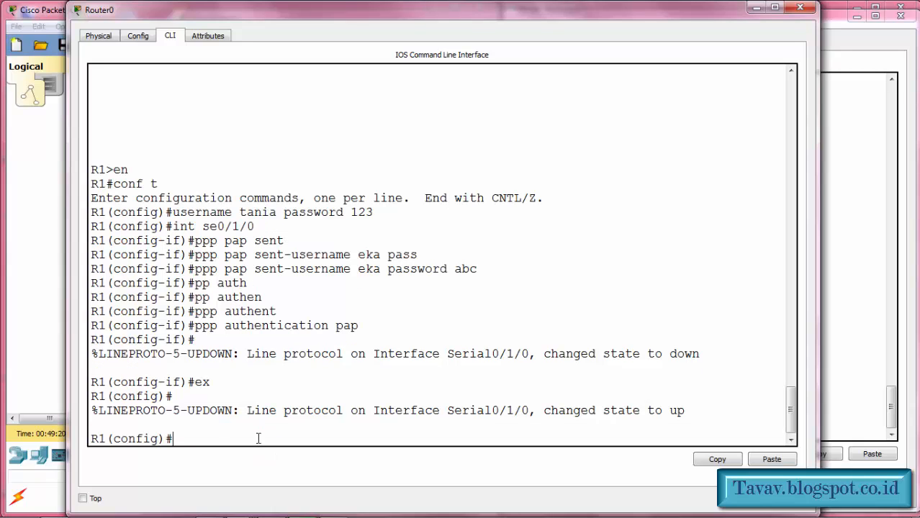
type("int se0/1/0")
key("Return")
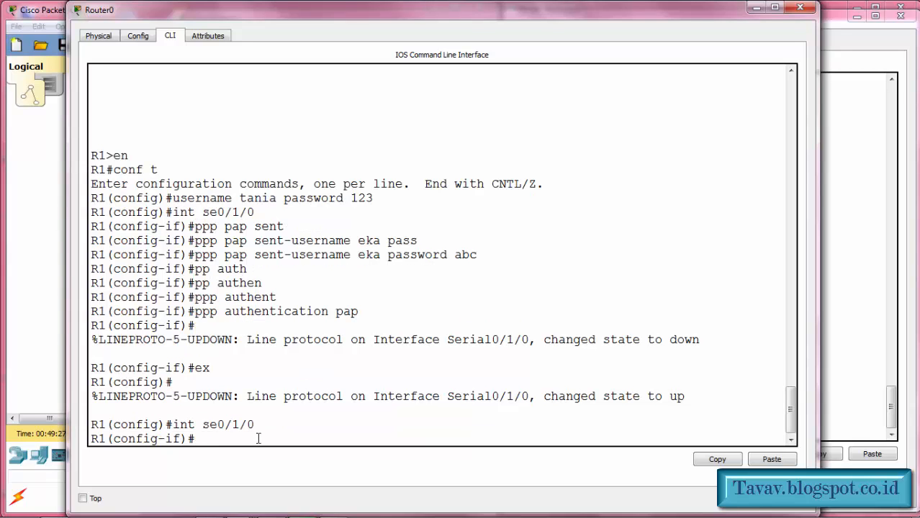
type("sh")
key("Return")
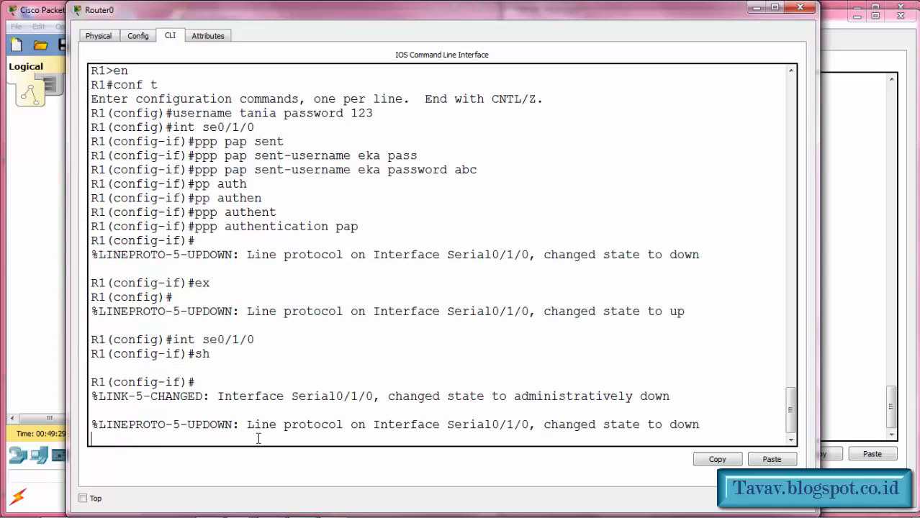
Bring CopyRouter0 to the front and examine the LCP state and PPP phase in R2's debug output
left_click(832, 323)
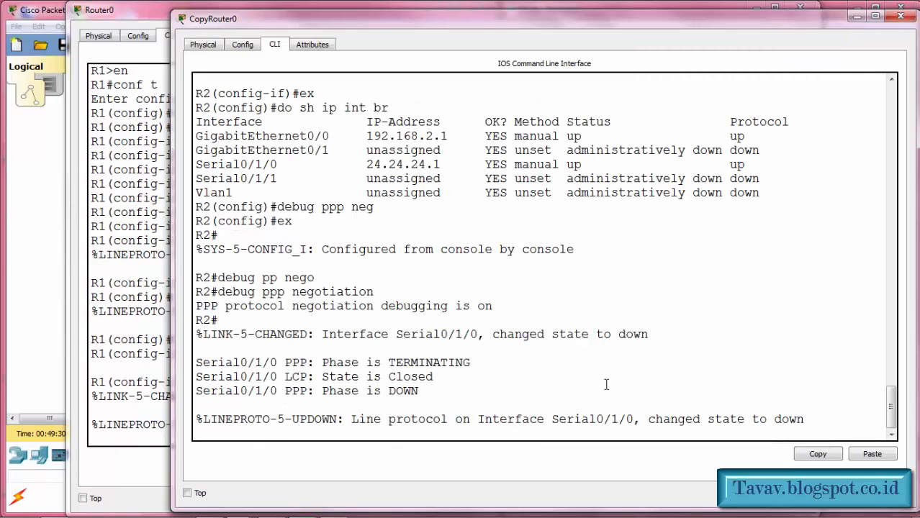
double_click(392, 377)
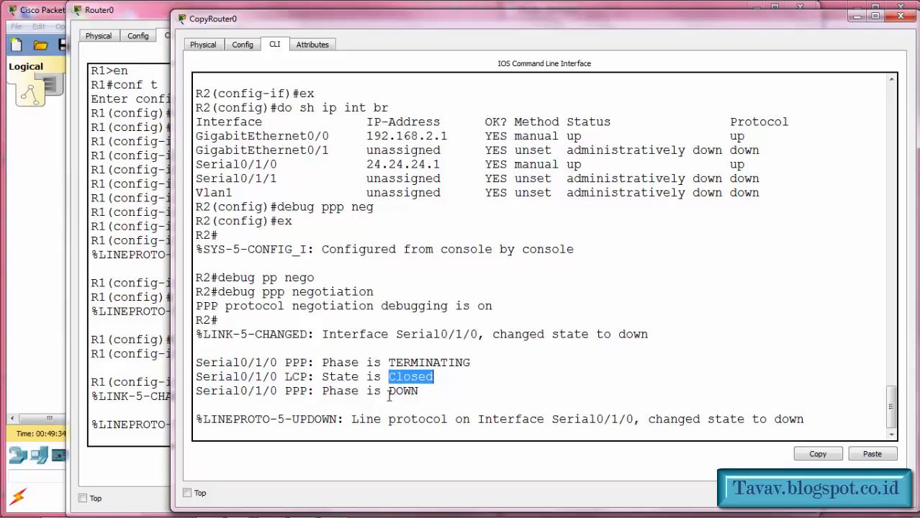
left_click_drag(389, 393, 424, 391)
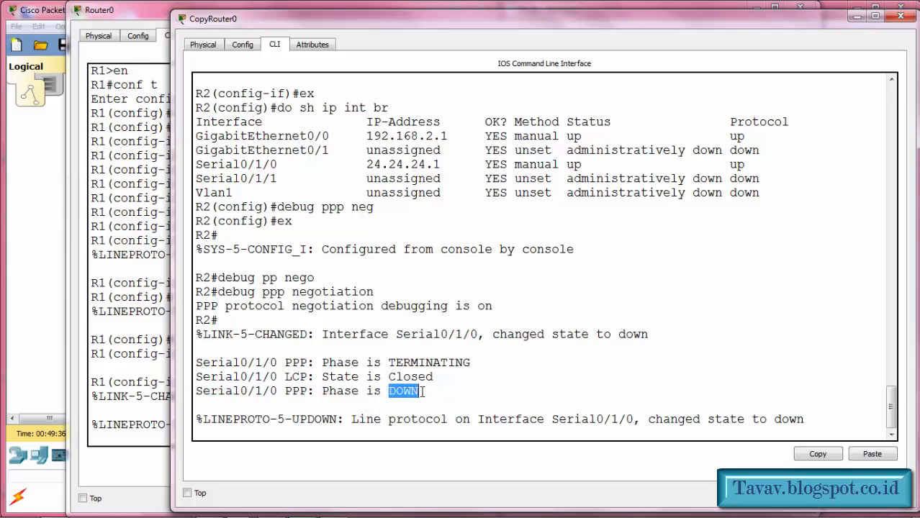
Resize the Router0 and CopyRouter0 windows so both command lines sit side by side without overlapping
left_click(140, 355)
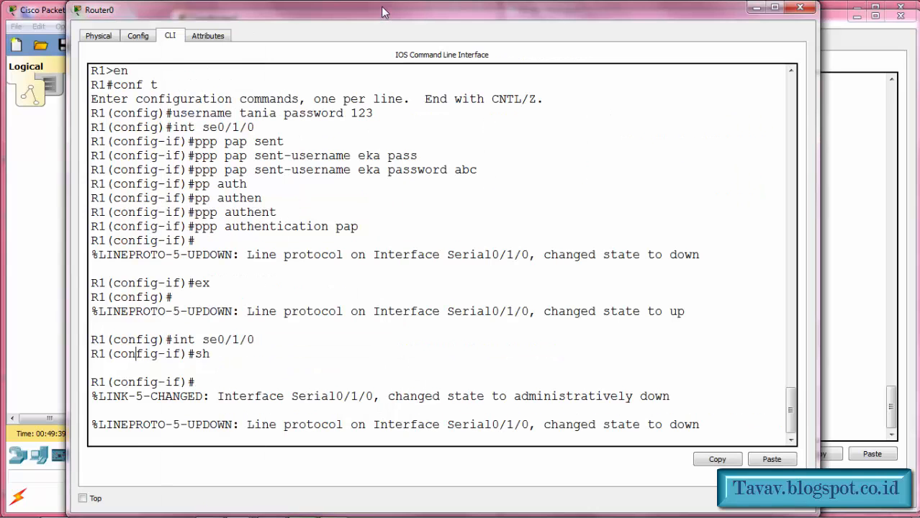
left_click_drag(380, 10, 317, 30)
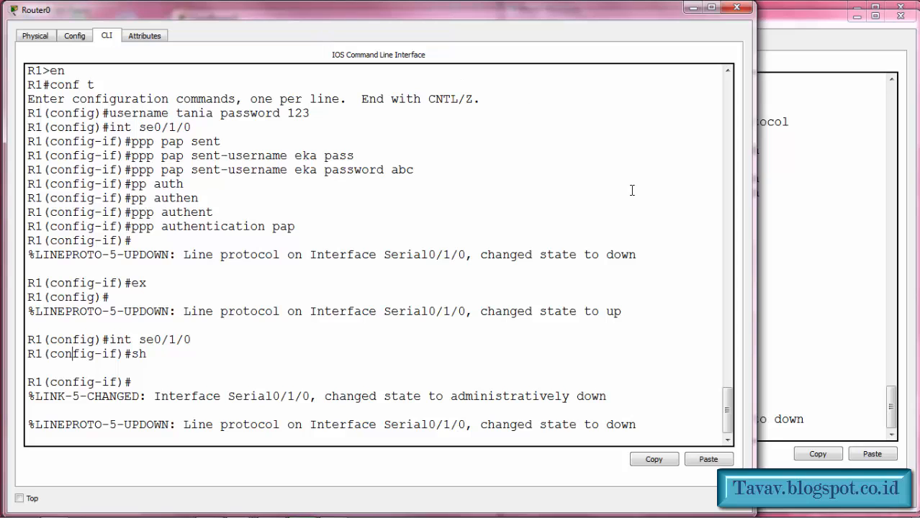
left_click_drag(756, 228, 531, 223)
left_click(668, 247)
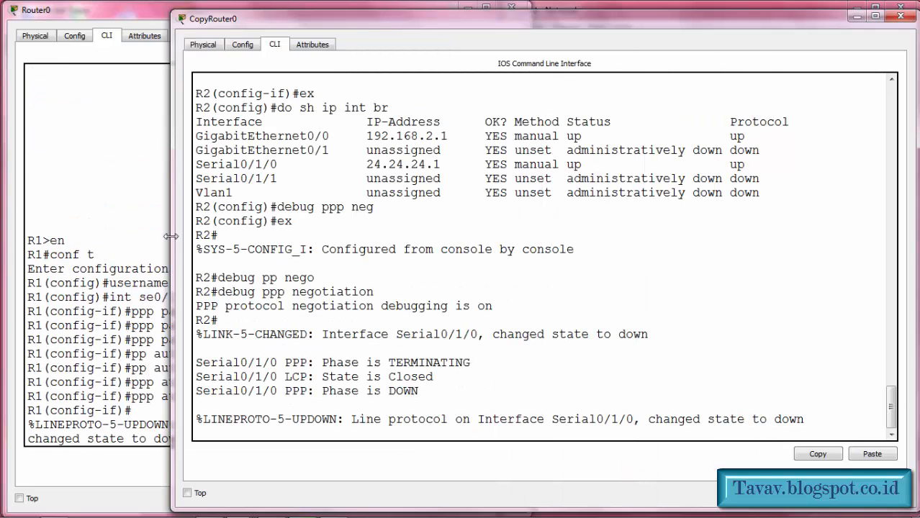
left_click_drag(172, 242, 531, 188)
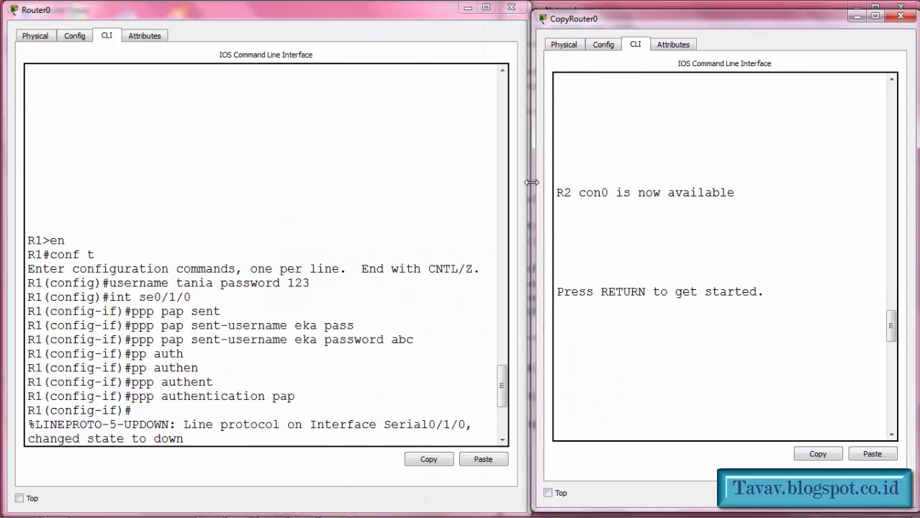
left_click_drag(528, 224, 374, 216)
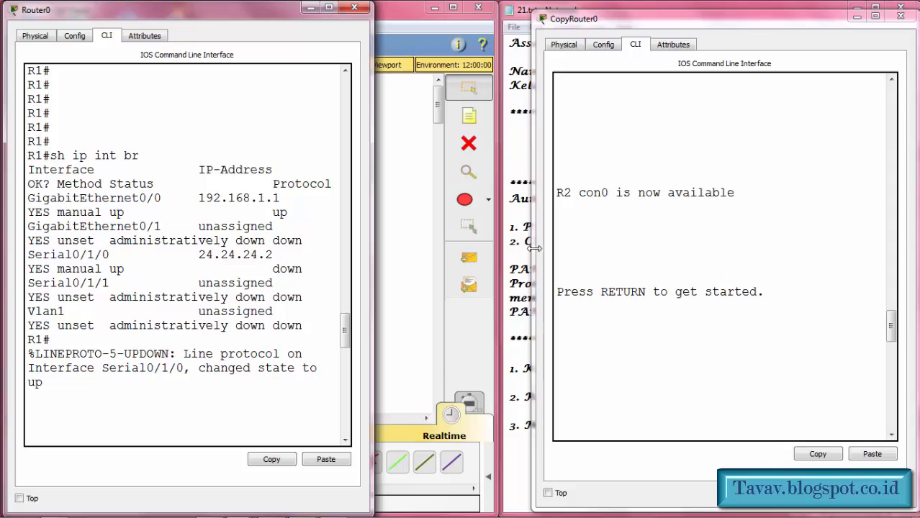
left_click_drag(534, 248, 387, 258)
Show the latest output on both routers and re-enable R1's serial interface with "no sh"
left_click_drag(360, 339, 359, 432)
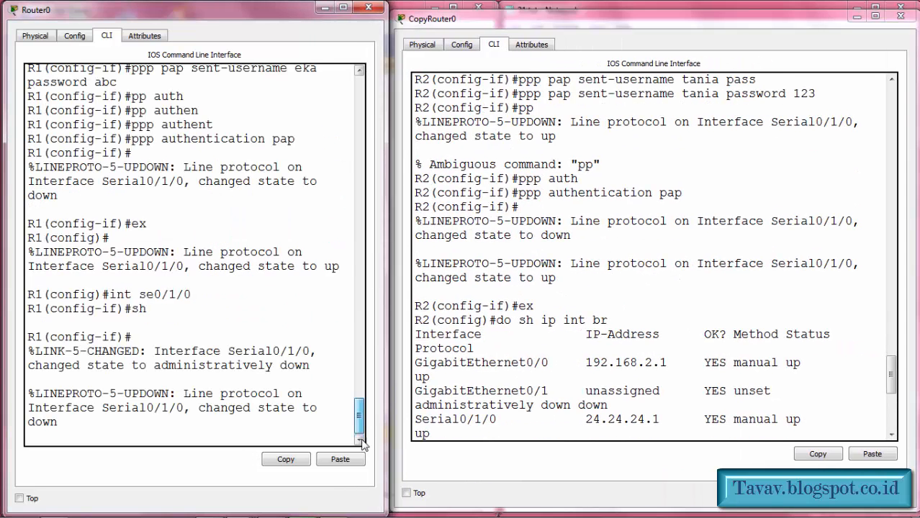
left_click_drag(895, 394, 894, 432)
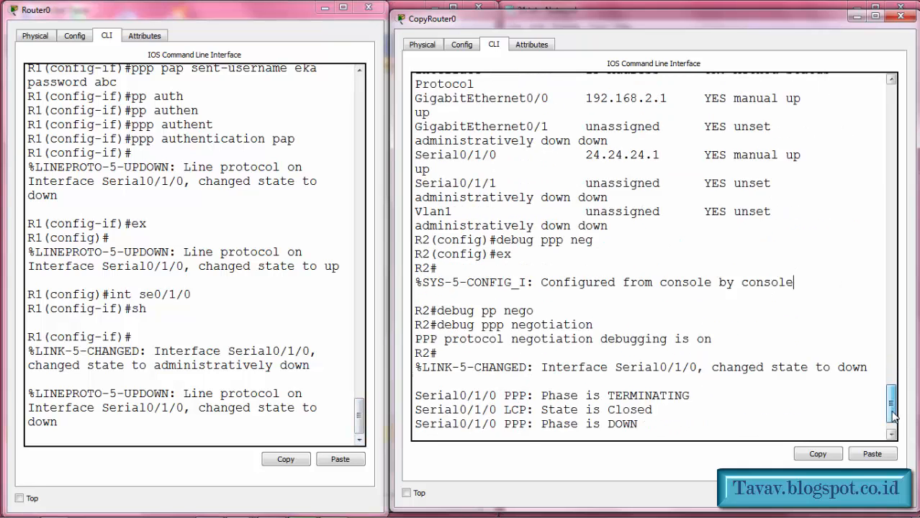
left_click(283, 435)
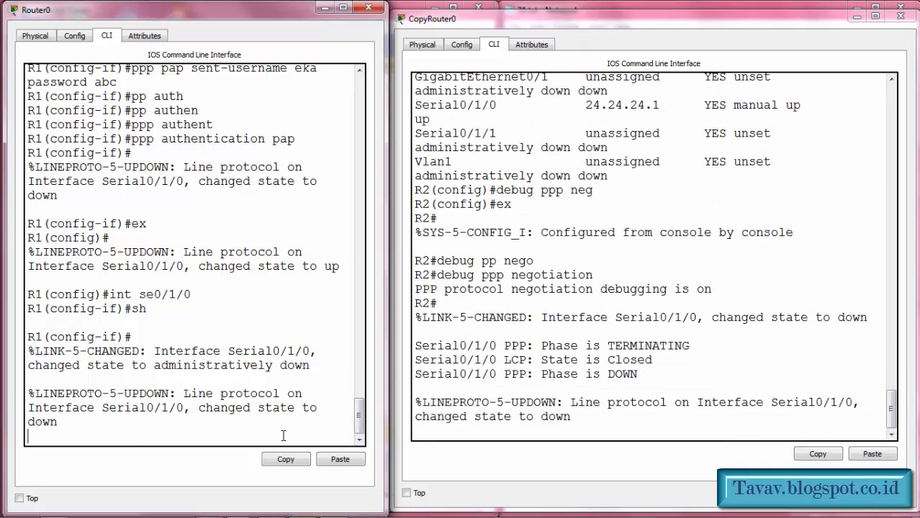
key("Return")
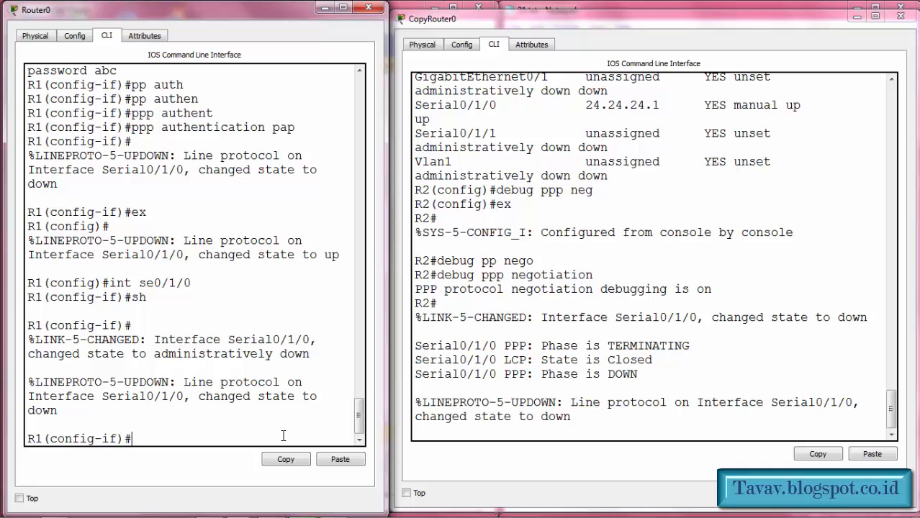
type("no sh")
key("Return")
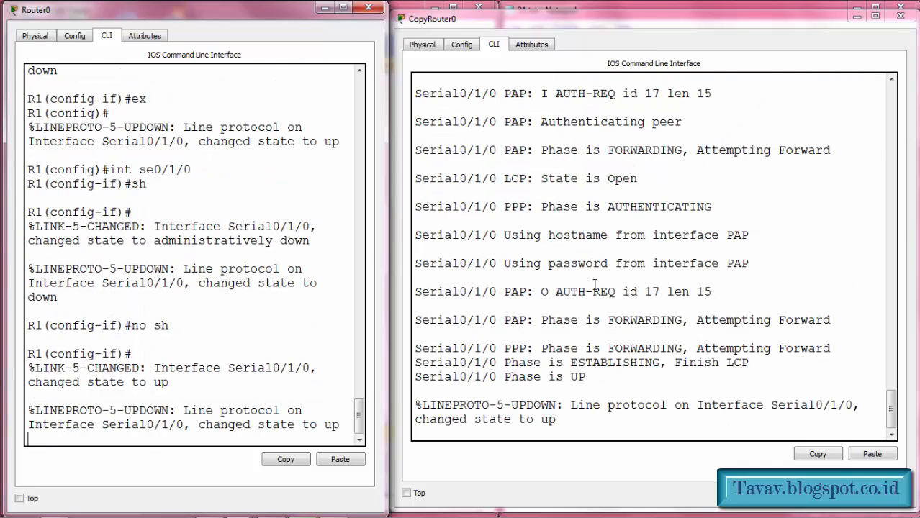
Examine R2's PPP debug output for the PAP peer authentication, LCP state, hostname and password source, and final phase
left_click_drag(891, 408, 892, 381)
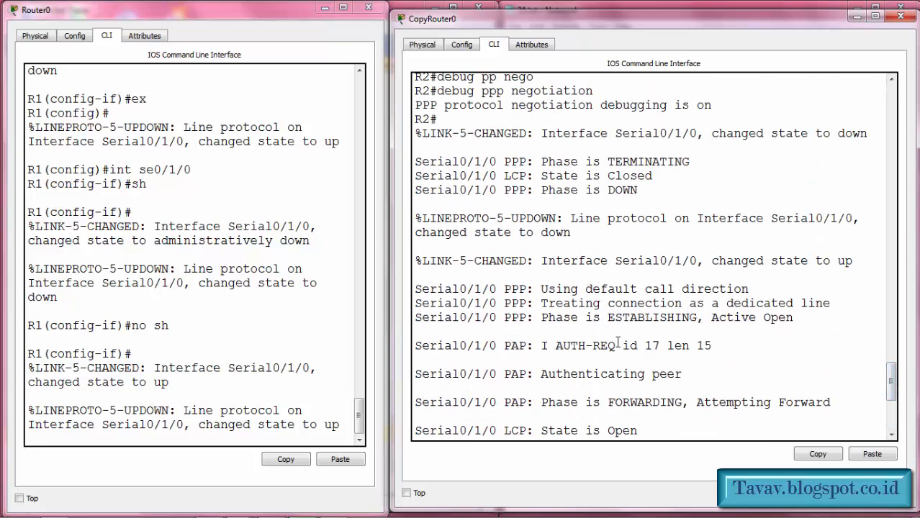
left_click_drag(539, 370, 698, 371)
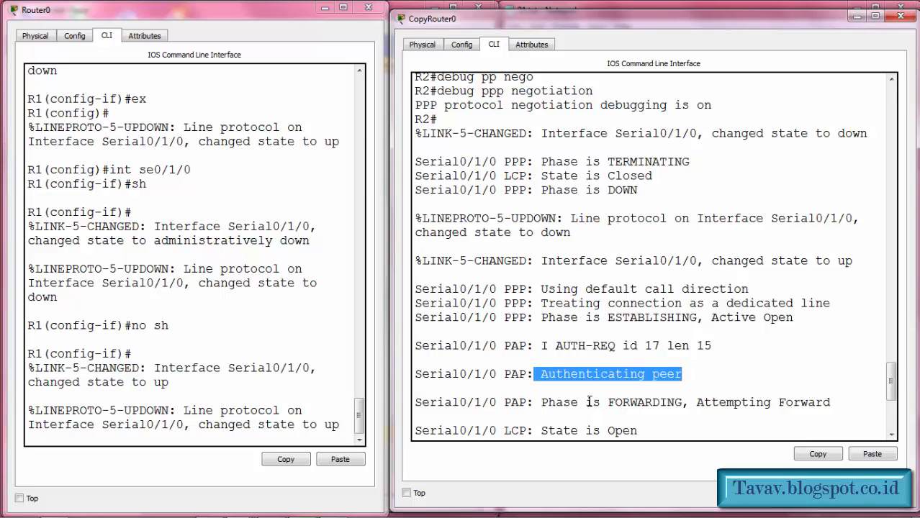
left_click_drag(835, 404, 668, 403)
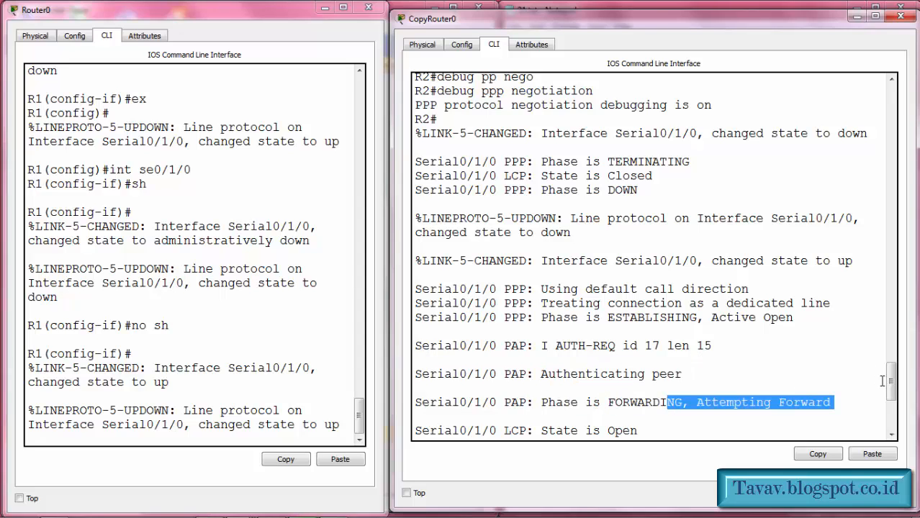
left_click_drag(892, 383, 892, 408)
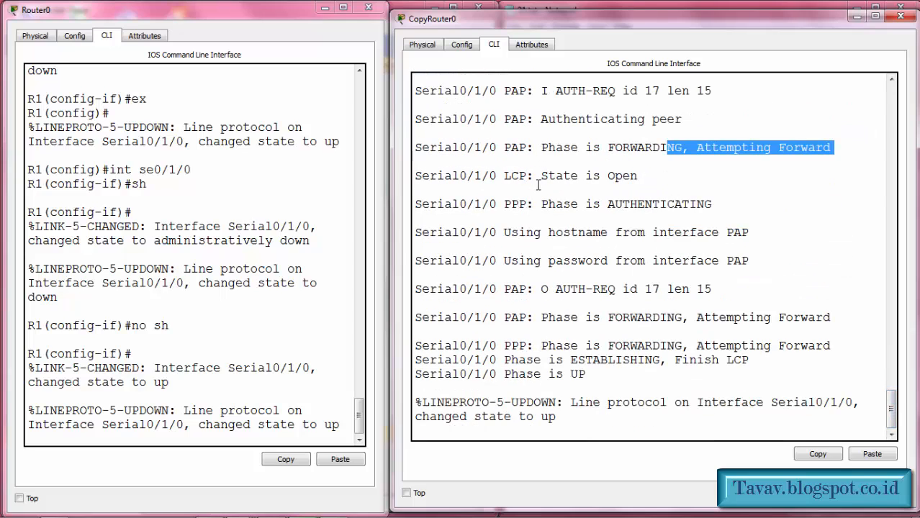
left_click_drag(540, 178, 643, 175)
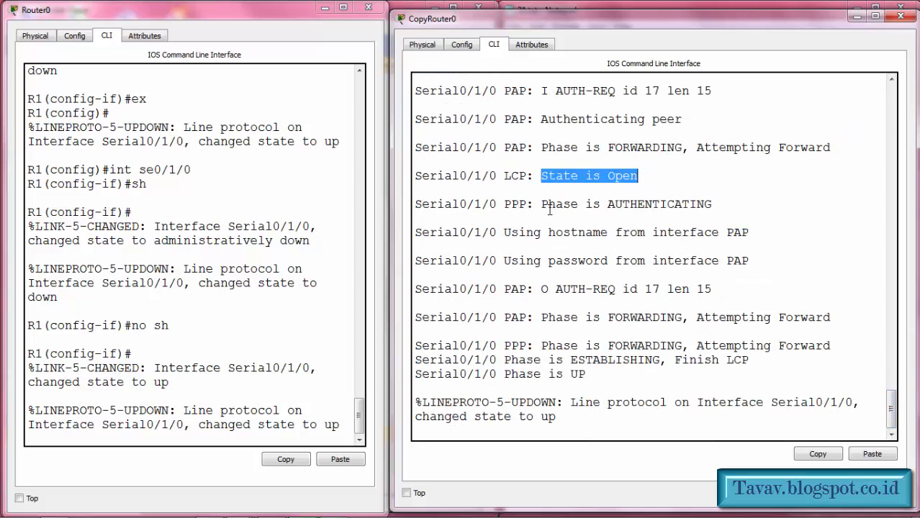
left_click_drag(601, 205, 705, 207)
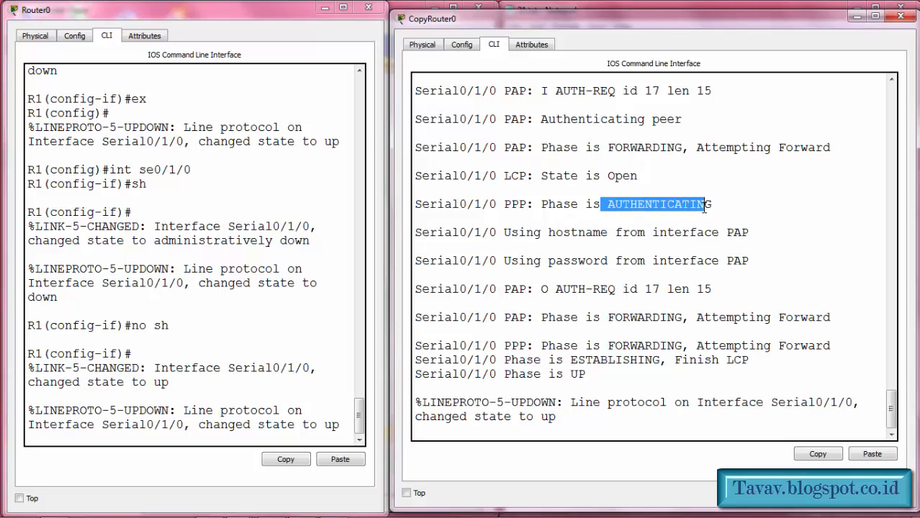
left_click_drag(551, 237, 814, 238)
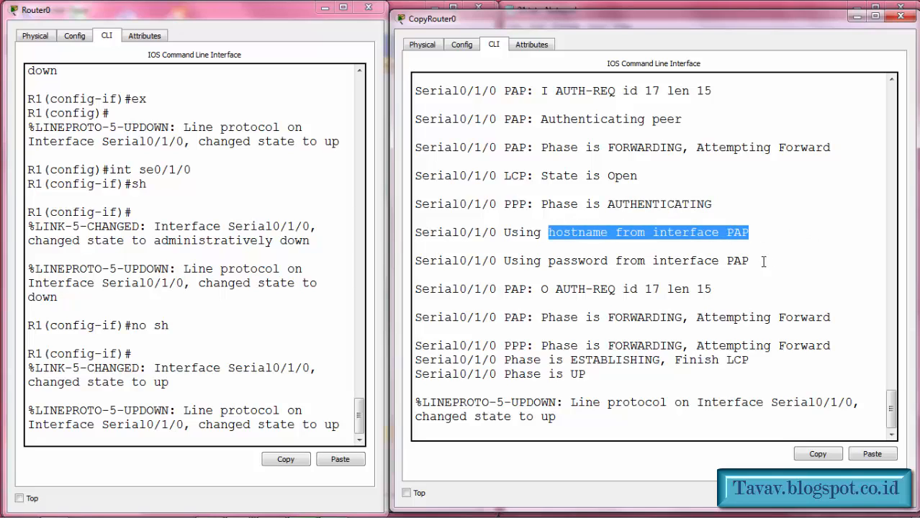
left_click_drag(550, 261, 781, 266)
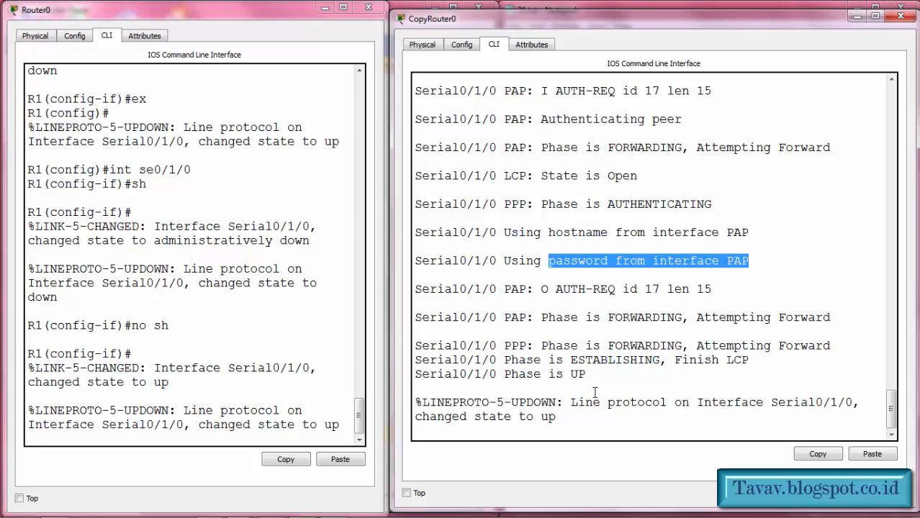
left_click_drag(570, 377, 597, 375)
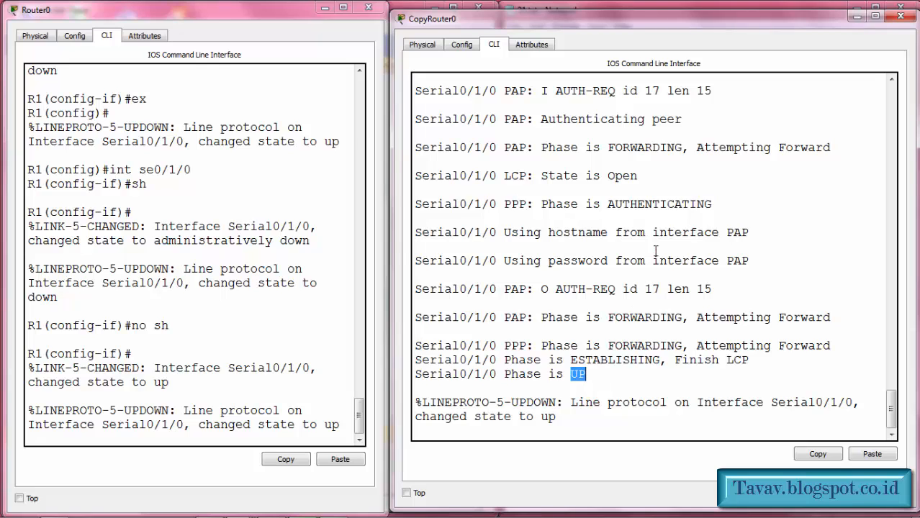
Minimize both router windows and, in the 21.txt notes in Notepad, add a full-width line of asterisks below item 3
left_click(855, 15)
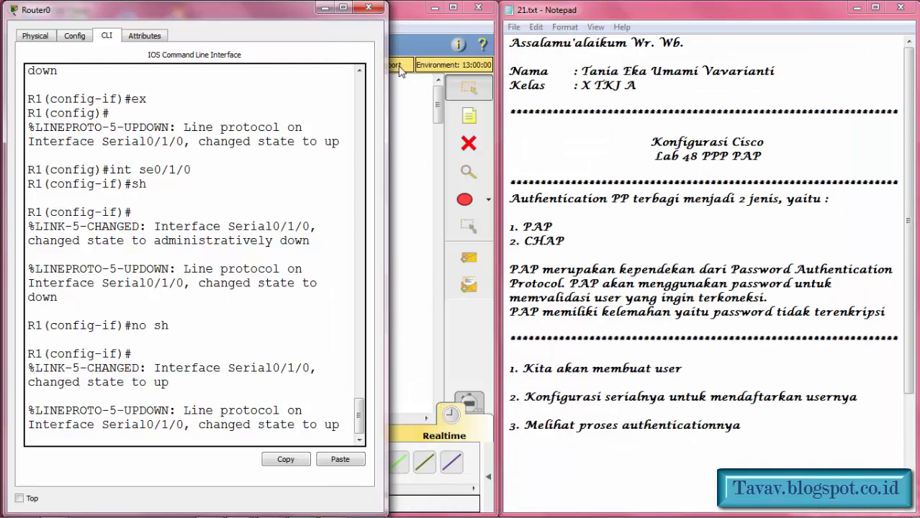
left_click(325, 7)
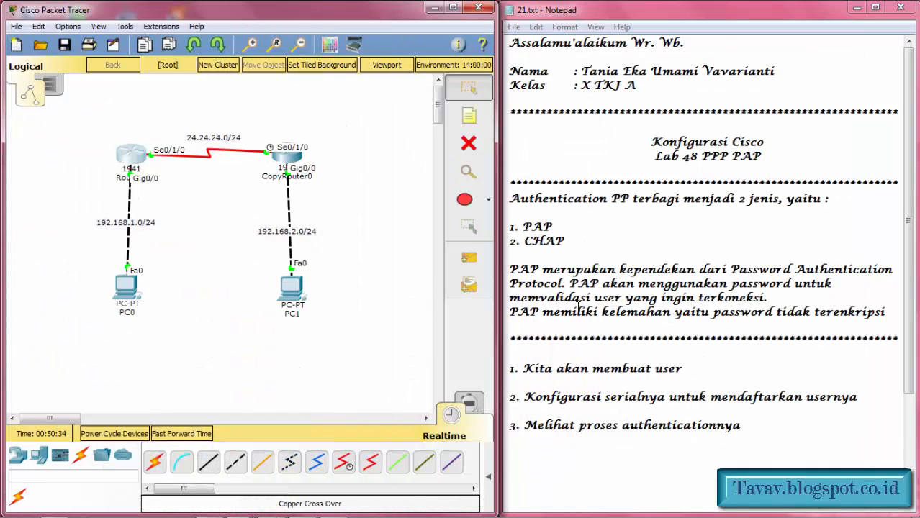
left_click(766, 429)
key("Return")
key("Return")
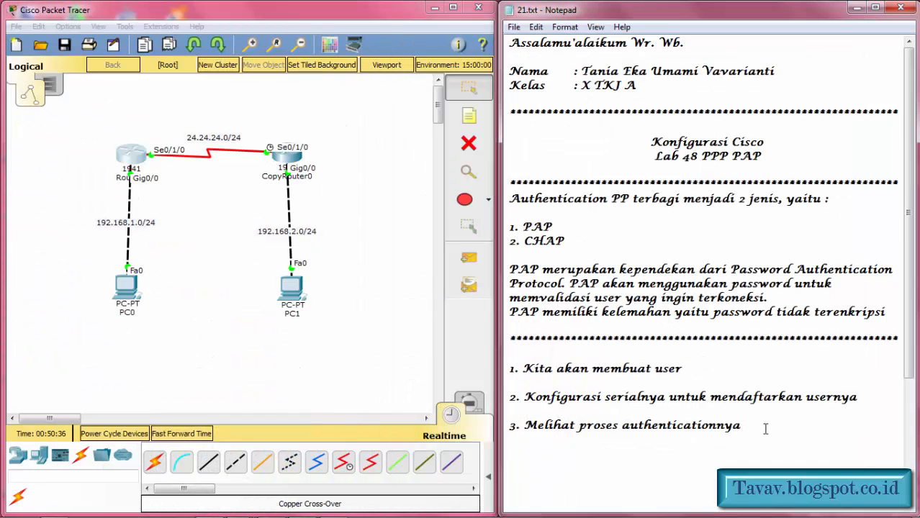
type("******************************************************")
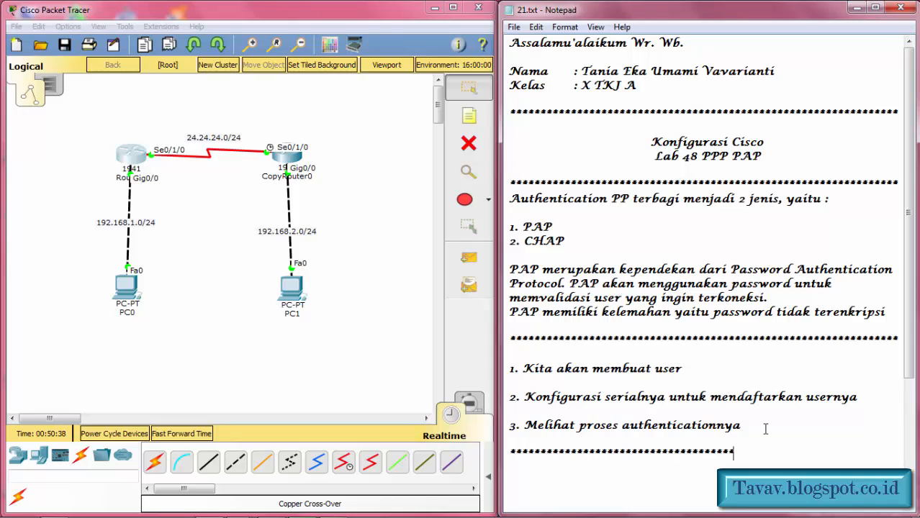
type("*")
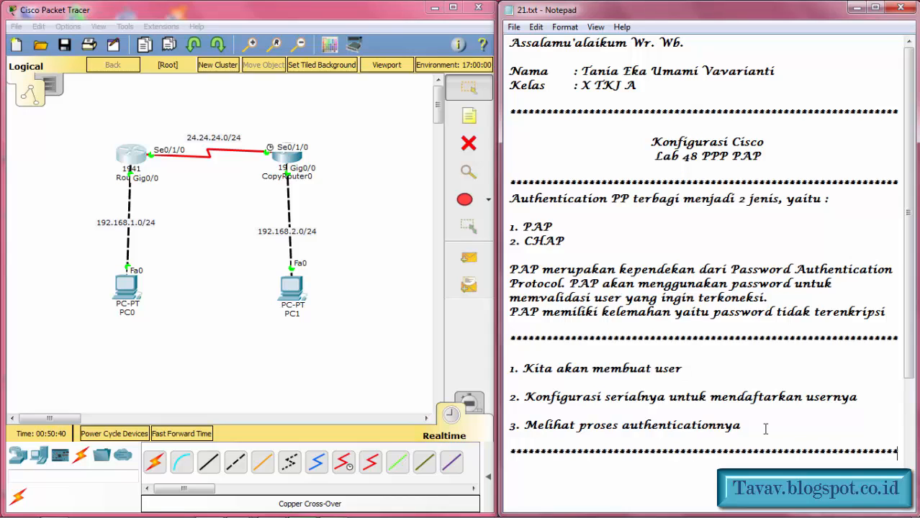
Below the new separator in the notes, add the closing lines "Lab 48 telah selesai" and "Wassalamu'alaikum Wr. Wb", separated by a blank line
key("Return")
key("Return")
scroll(765, 429, "down", 3)
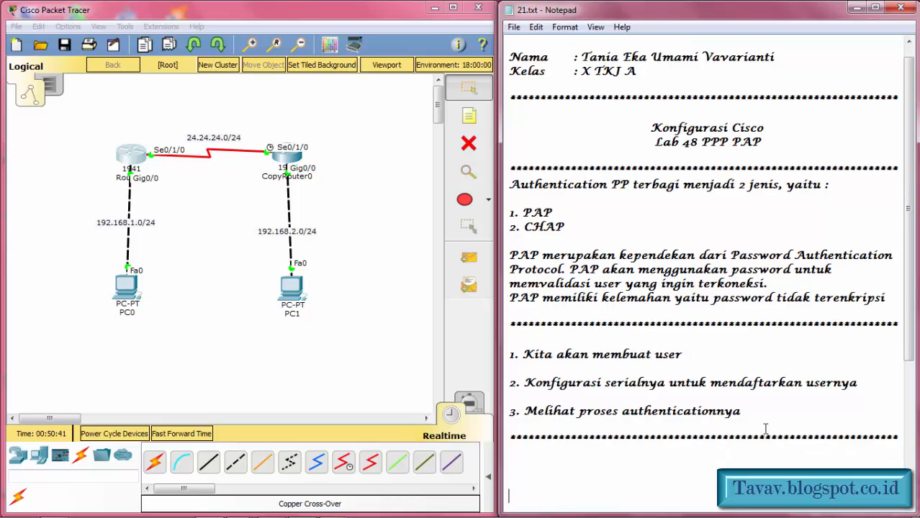
left_click(765, 430)
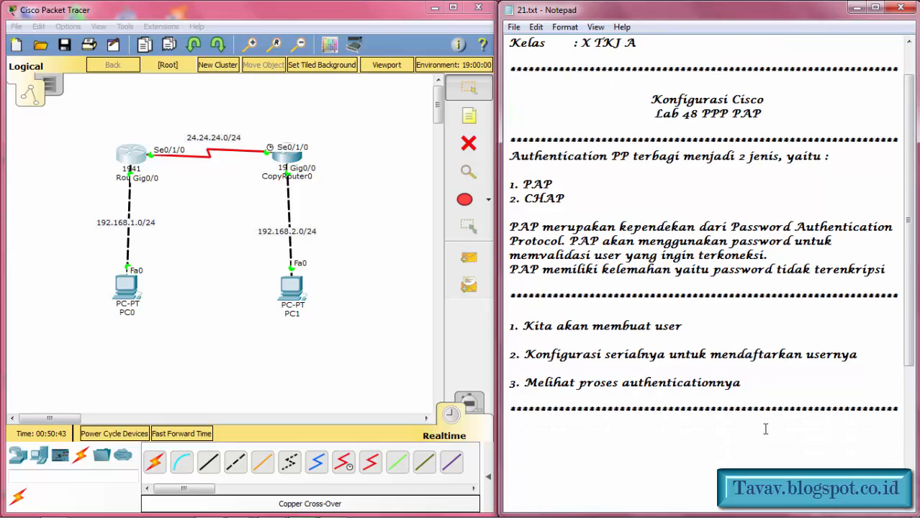
key("Return")
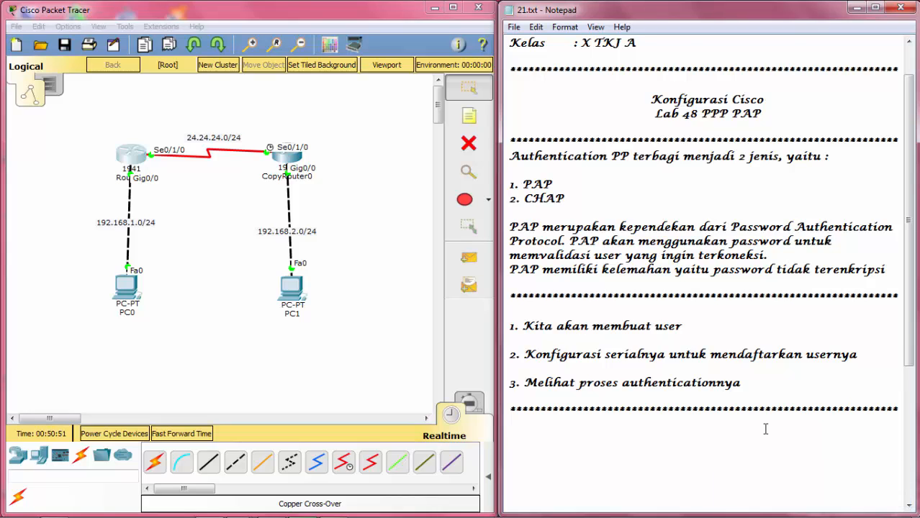
type("Lab 48 telah selesai")
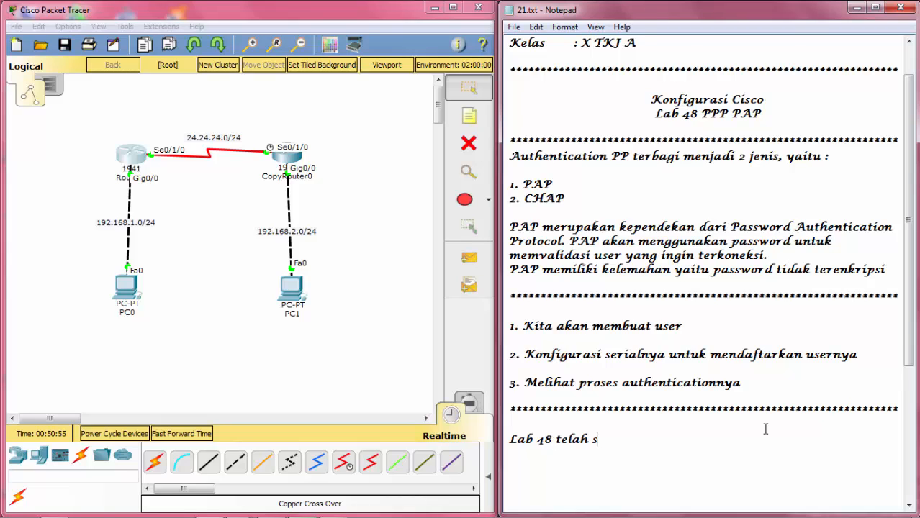
key("Return")
key("Return")
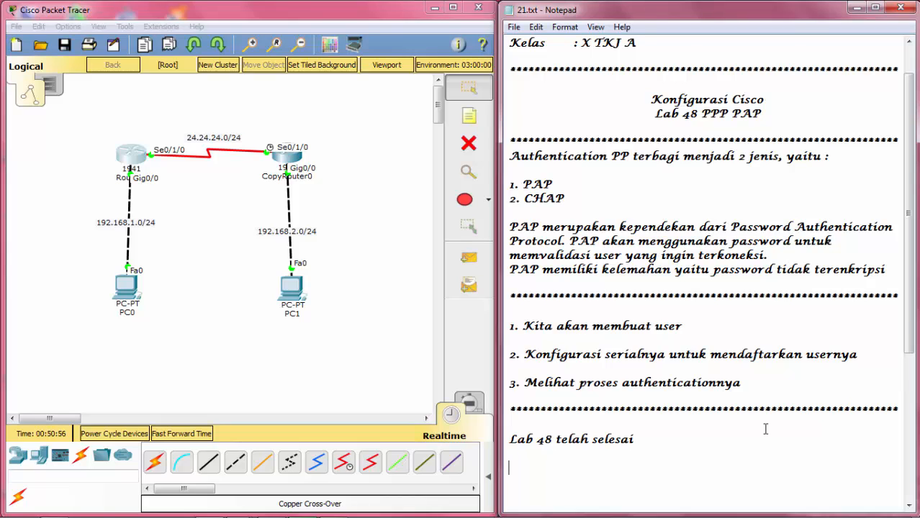
type("Wassalamu'a")
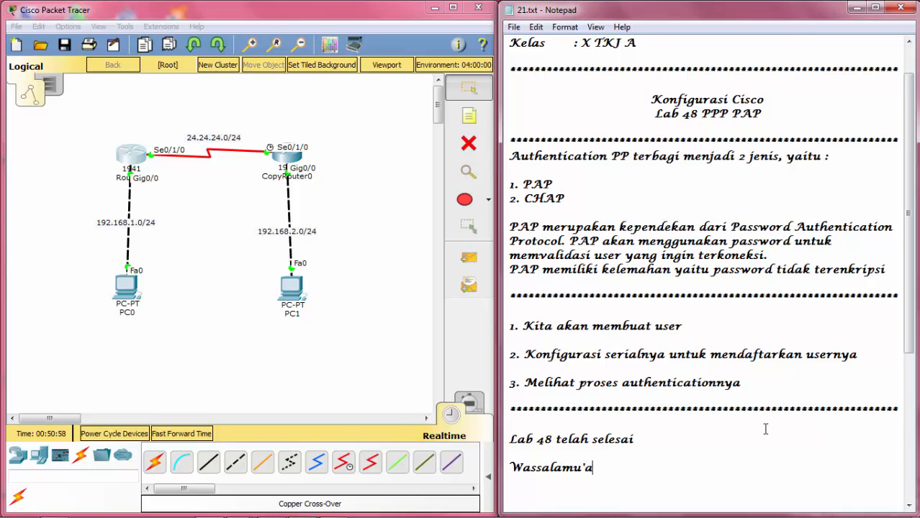
type("laikum Wr. Wb")
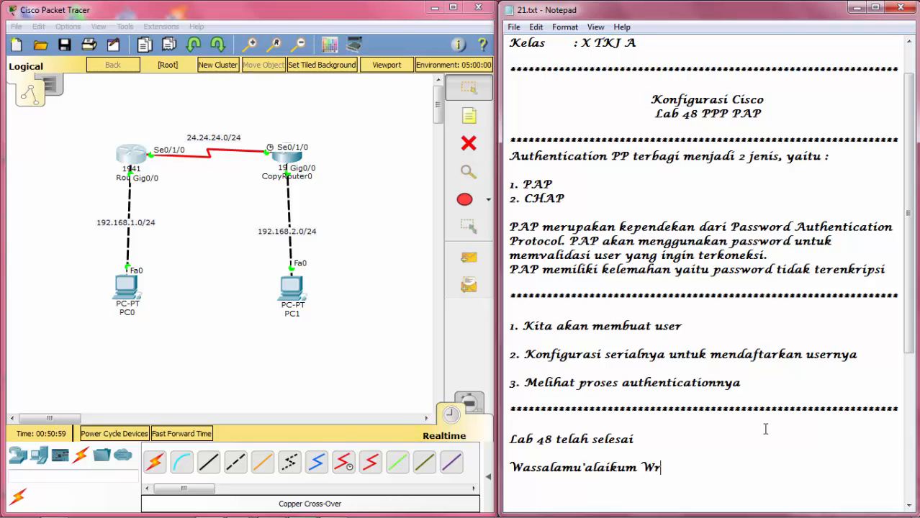